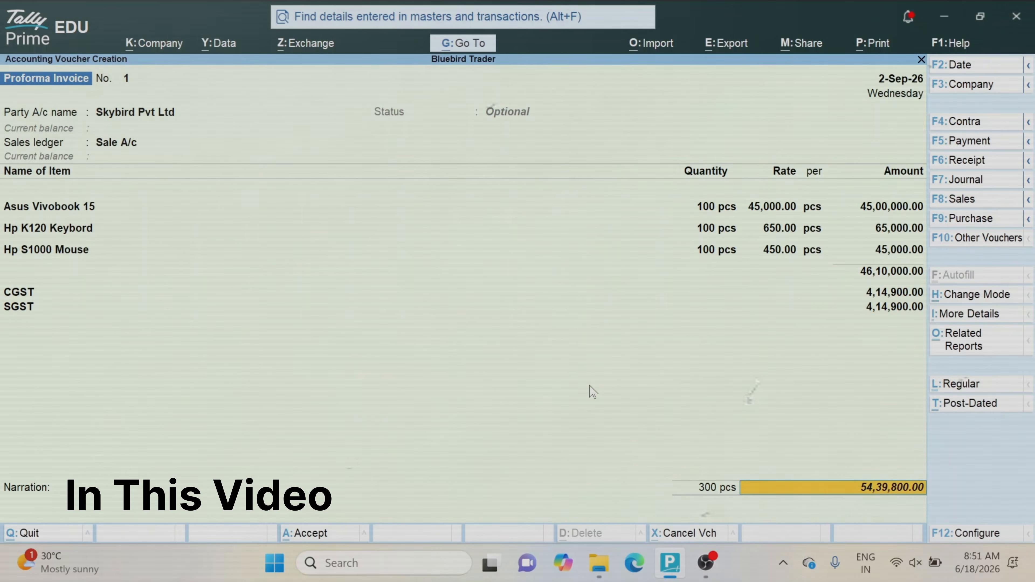
# Step: Save the Skybird Pvt Ltd proforma invoice with its full amount allocated to New Ref 1 as a debit
pyautogui.press('Return')
pyautogui.press('Return')
pyautogui.press('Return')
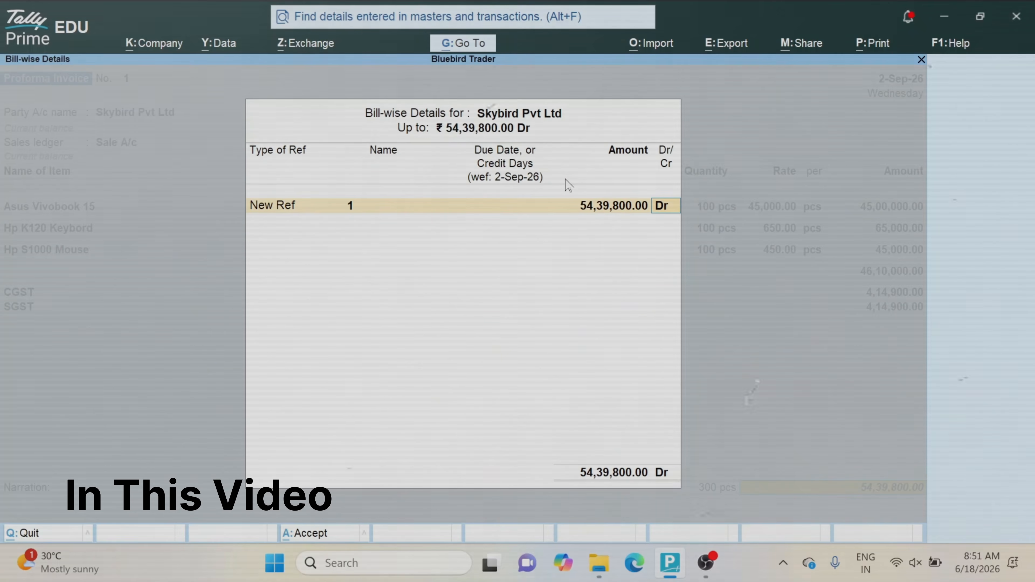
pyautogui.press('Return')
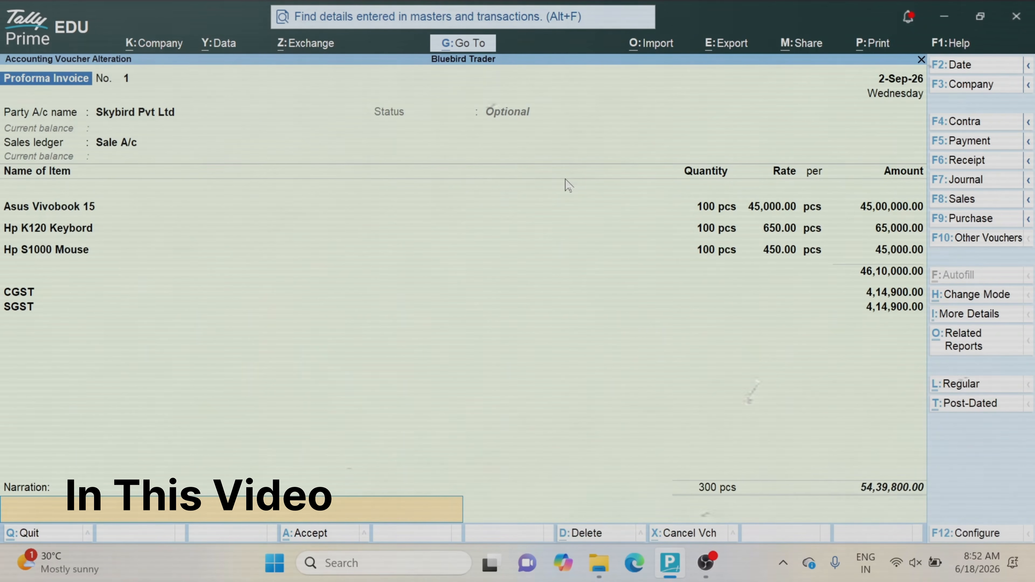
pyautogui.press('Return')
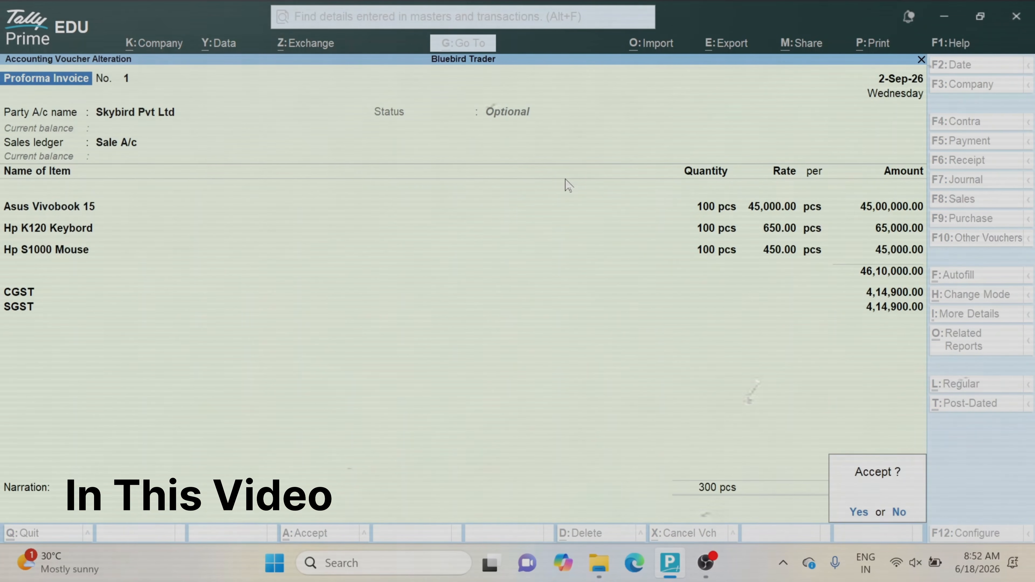
pyautogui.press('Return')
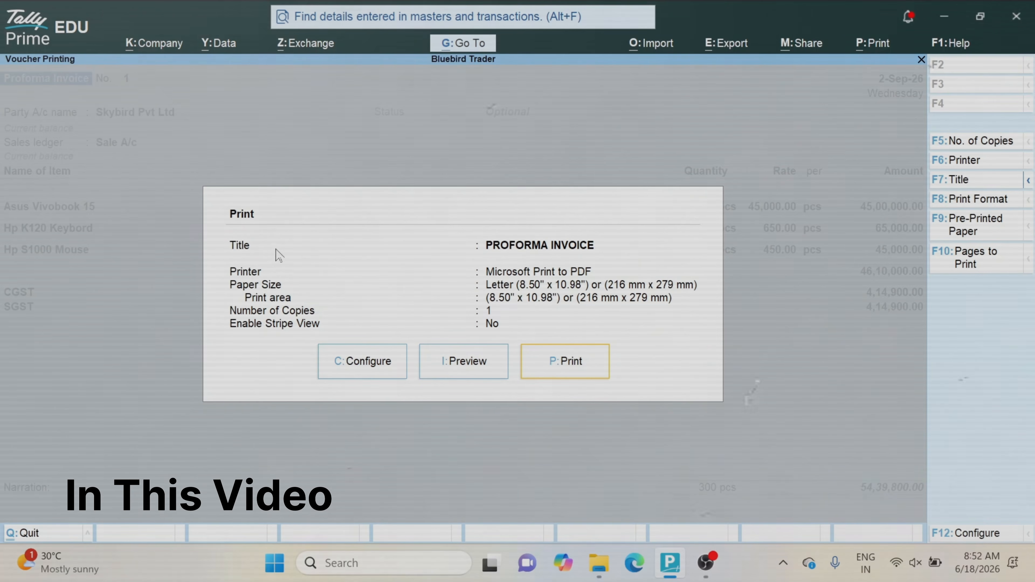
# Step: Preview the proforma invoice printout, check it at enlarged size, and return to the print settings
pyautogui.click(491, 378)
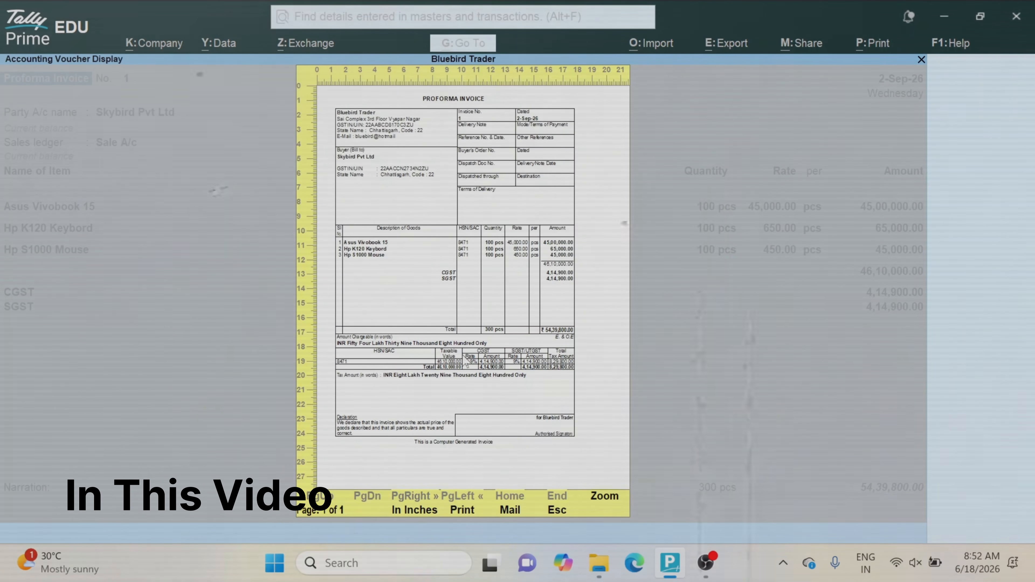
pyautogui.hotkey('alt', 'z')
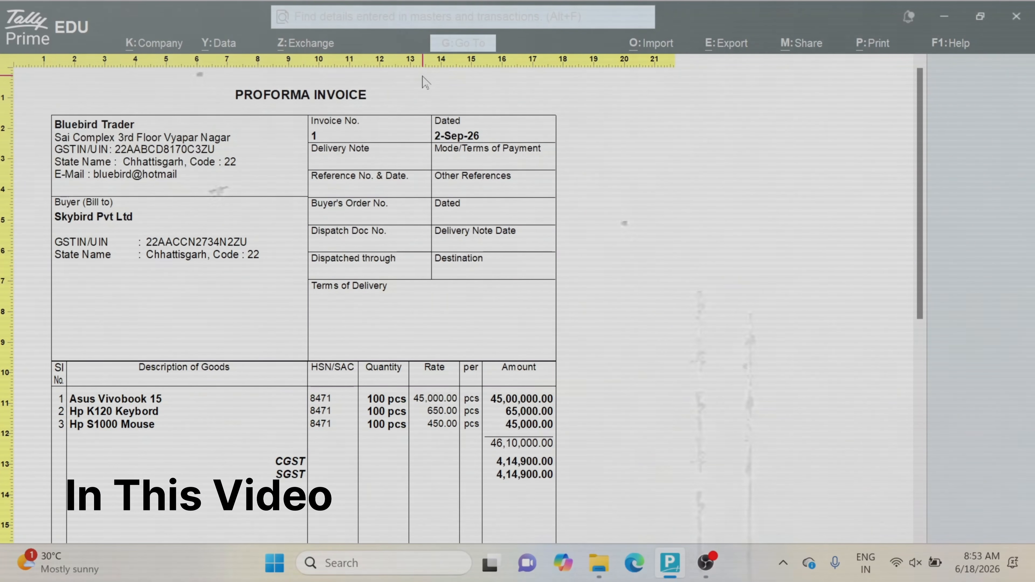
pyautogui.hotkey('alt', 'z')
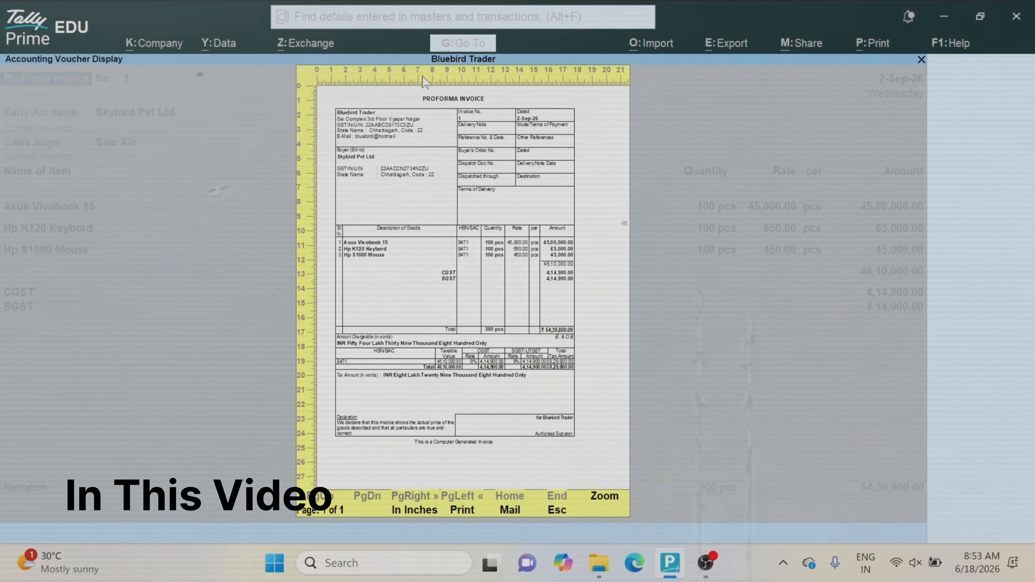
pyautogui.press('Escape')
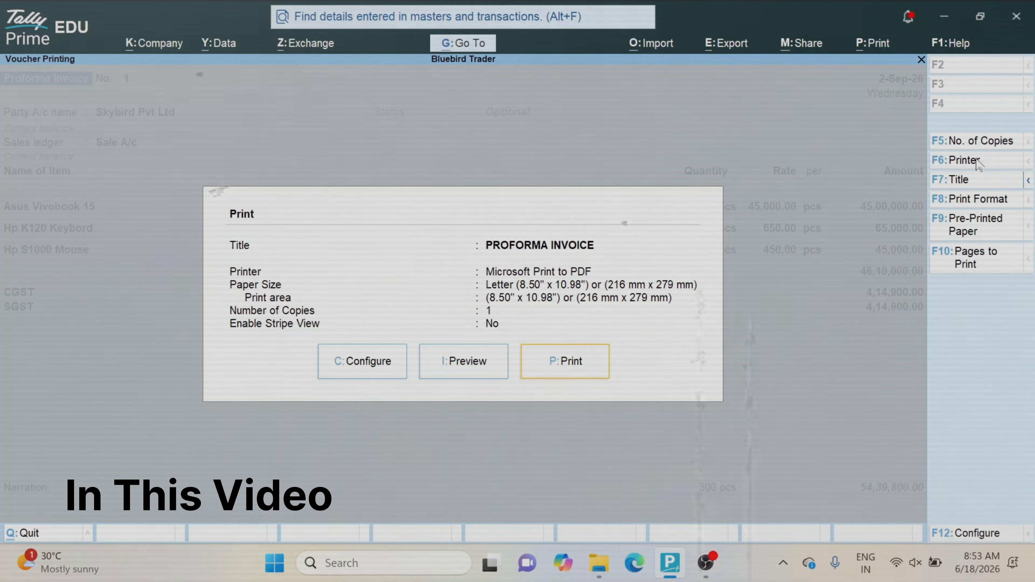
# Step: Print the invoice with Microsoft Print to PDF, saving it in Documents as SKYBIRD PROFORMA INVOICE
pyautogui.click(962, 160)
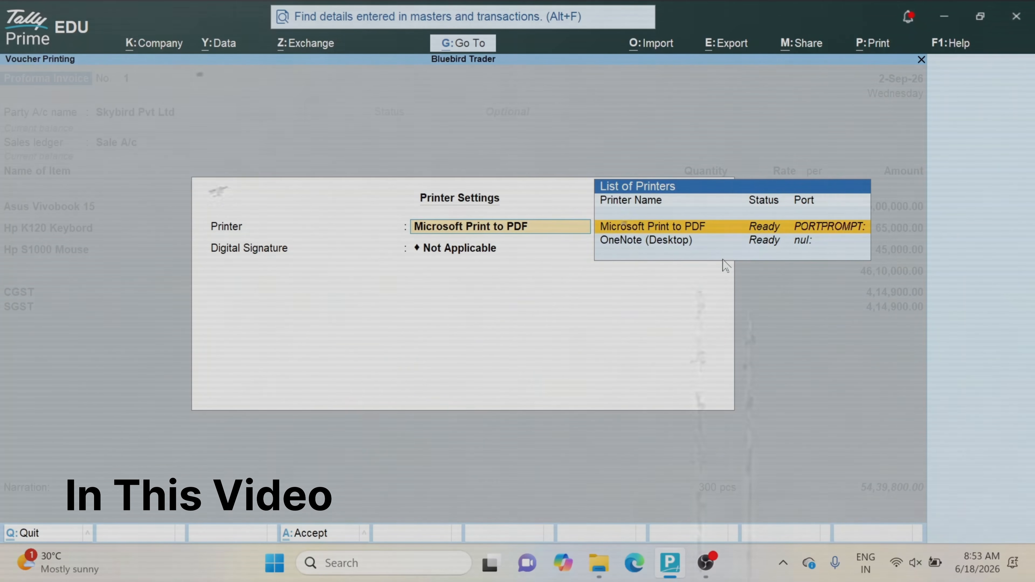
pyautogui.press('Return')
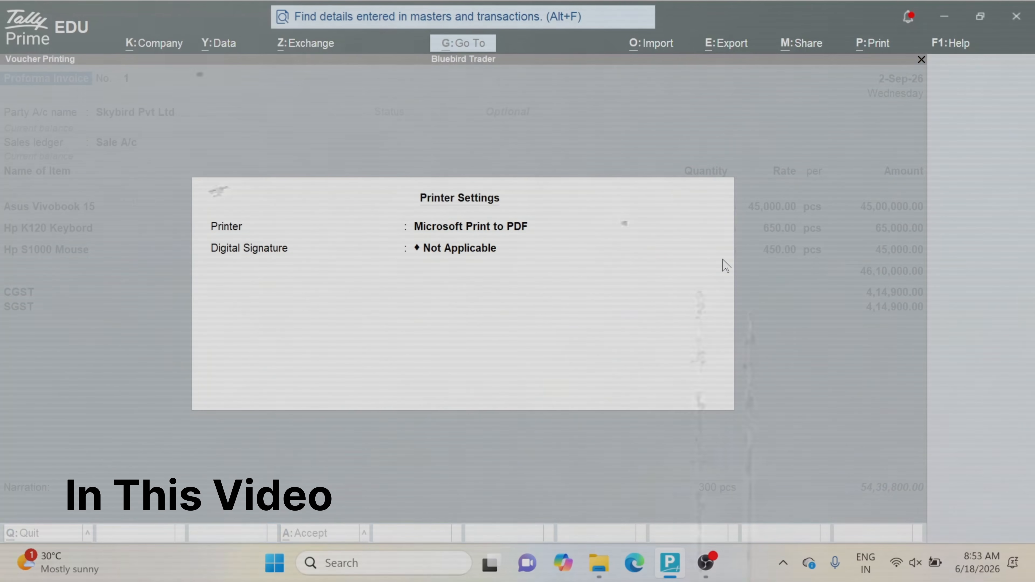
pyautogui.press('Return')
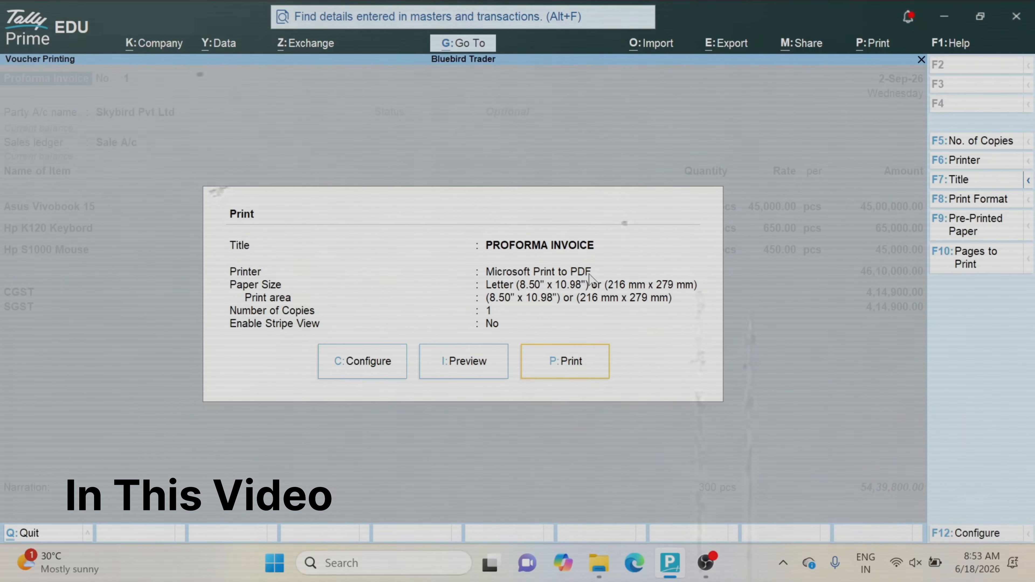
pyautogui.click(576, 361)
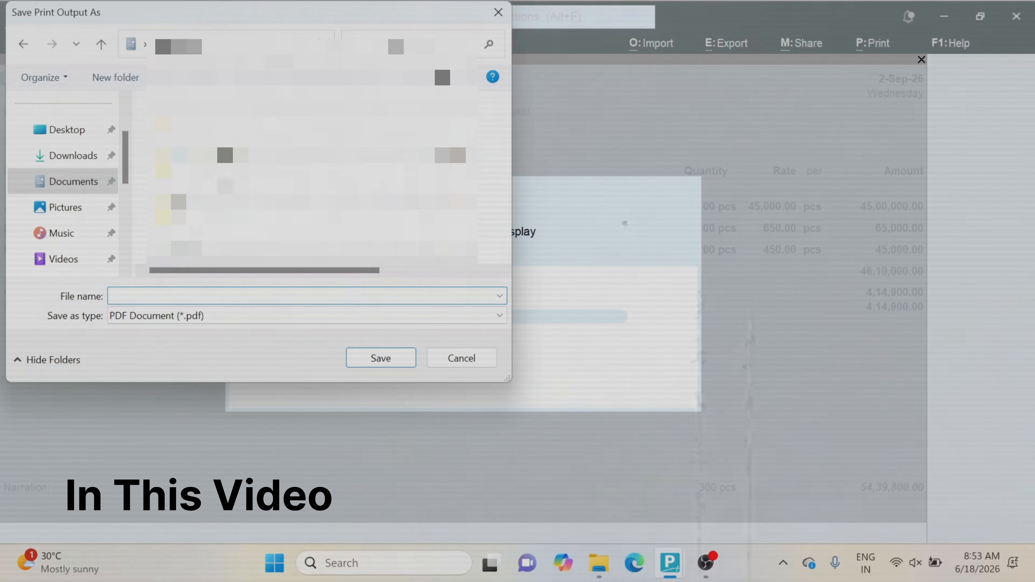
pyautogui.write('SKYBIRD PRO')
pyautogui.press('Return')
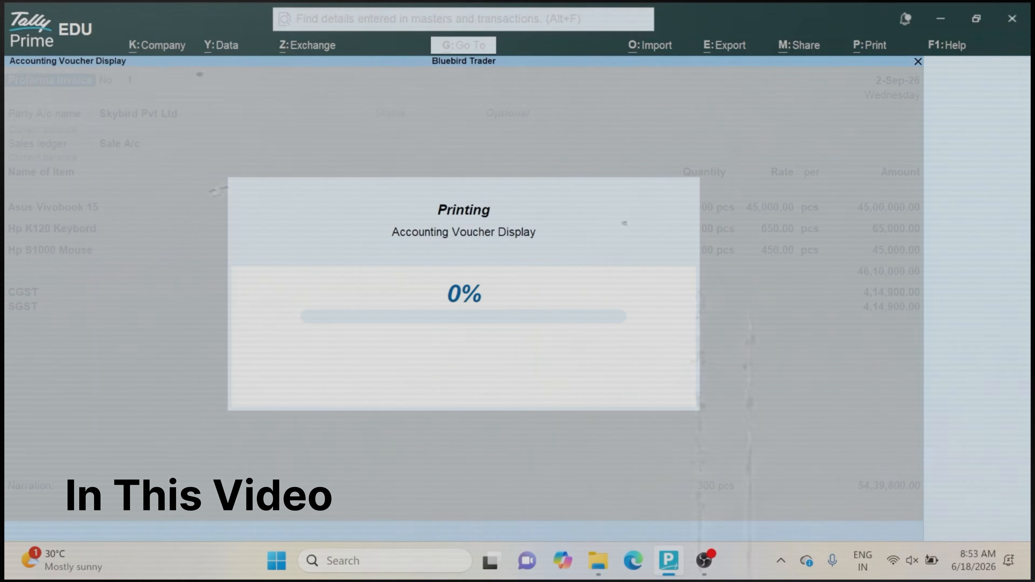
# Step: Switch to File Explorer and open the SKYBIRD PROFORMA INVOICE PDF from the Documents folder
pyautogui.press('super+e')
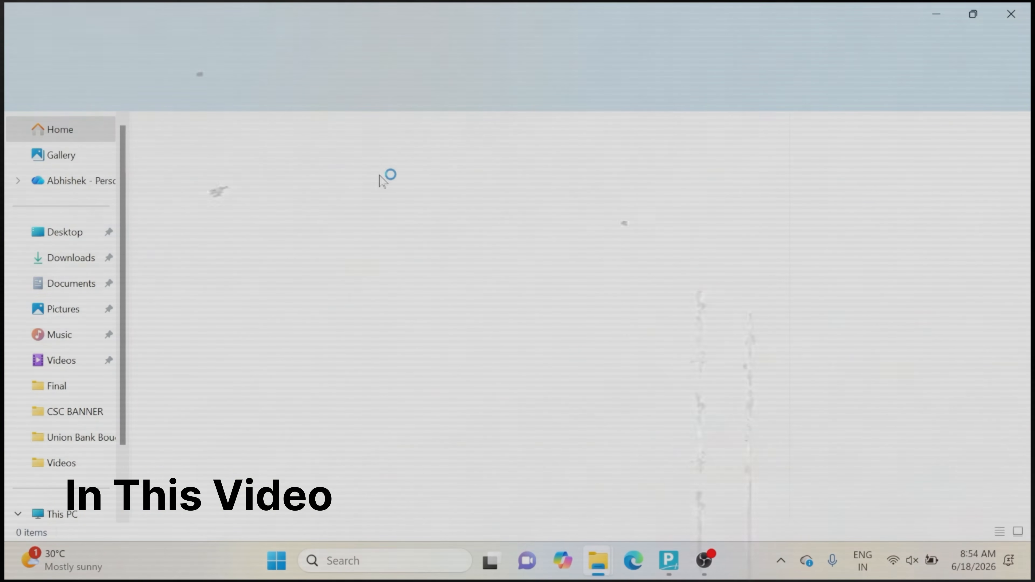
pyautogui.click(63, 291)
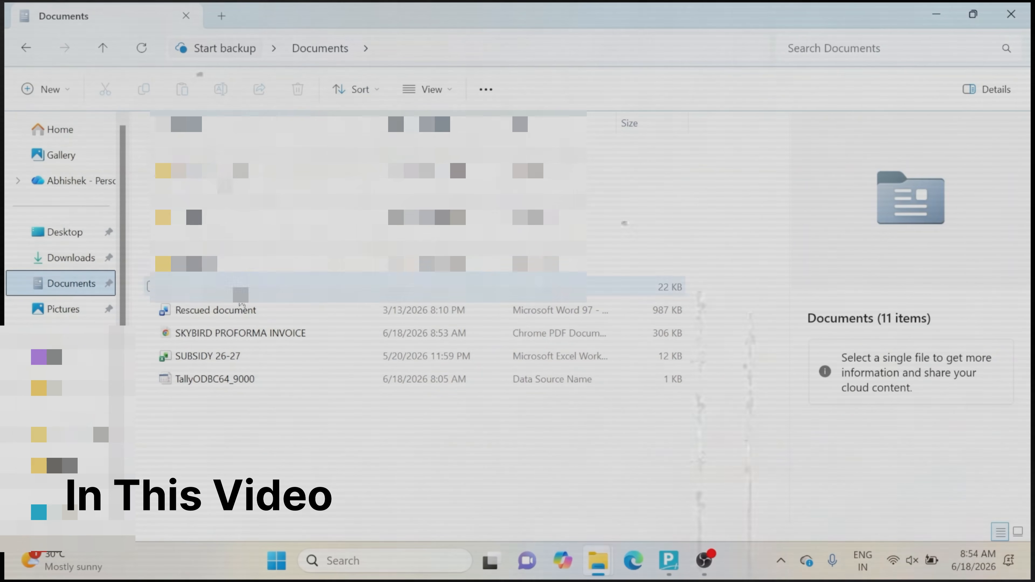
pyautogui.click(236, 338)
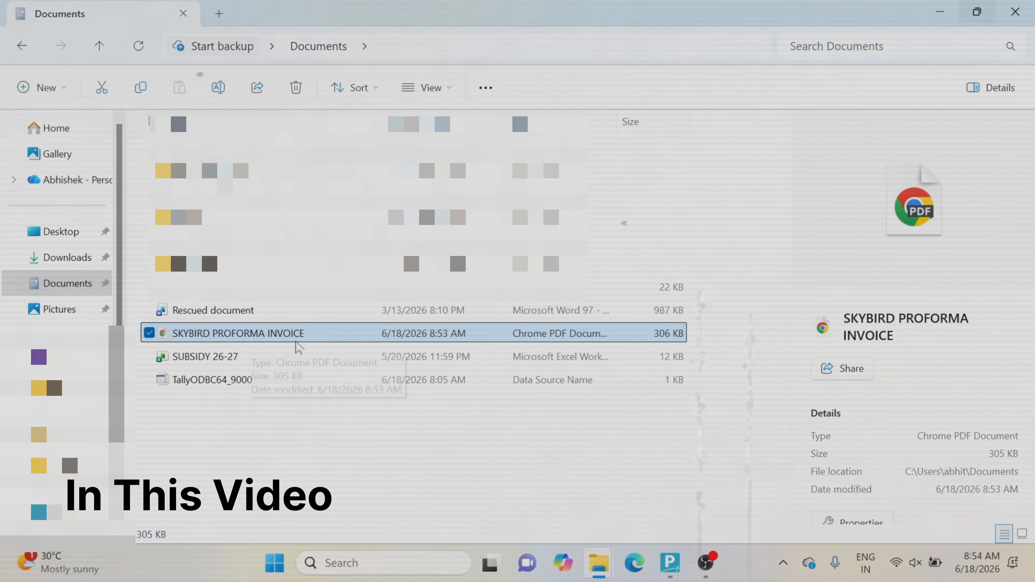
pyautogui.doubleClick(331, 335)
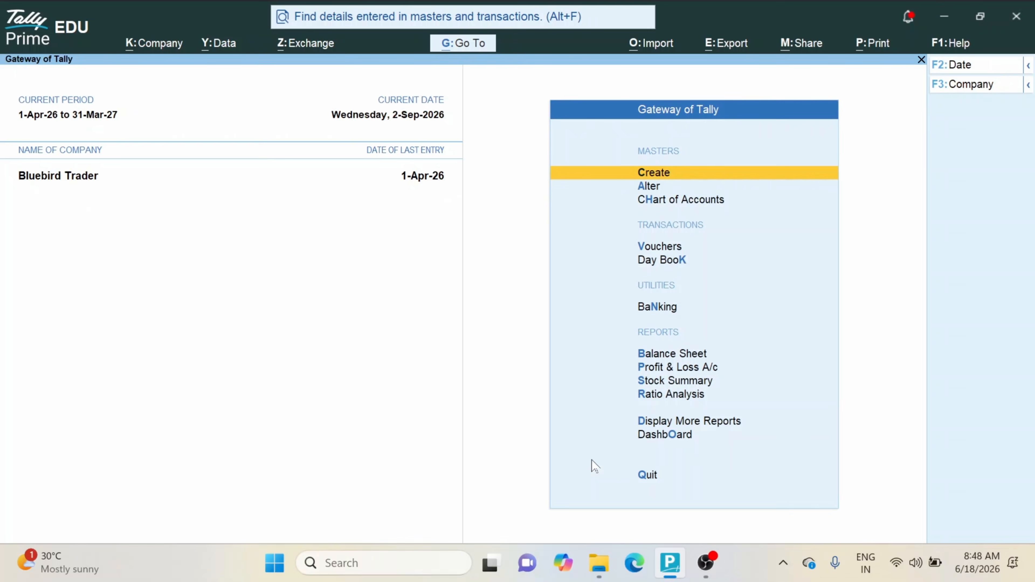
# Step: Start creating a new voucher type master and name it Proforma Invoice, leaving the alias blank
pyautogui.press('Return')
pyautogui.press('Down')
pyautogui.press('Down')
pyautogui.press('Down')
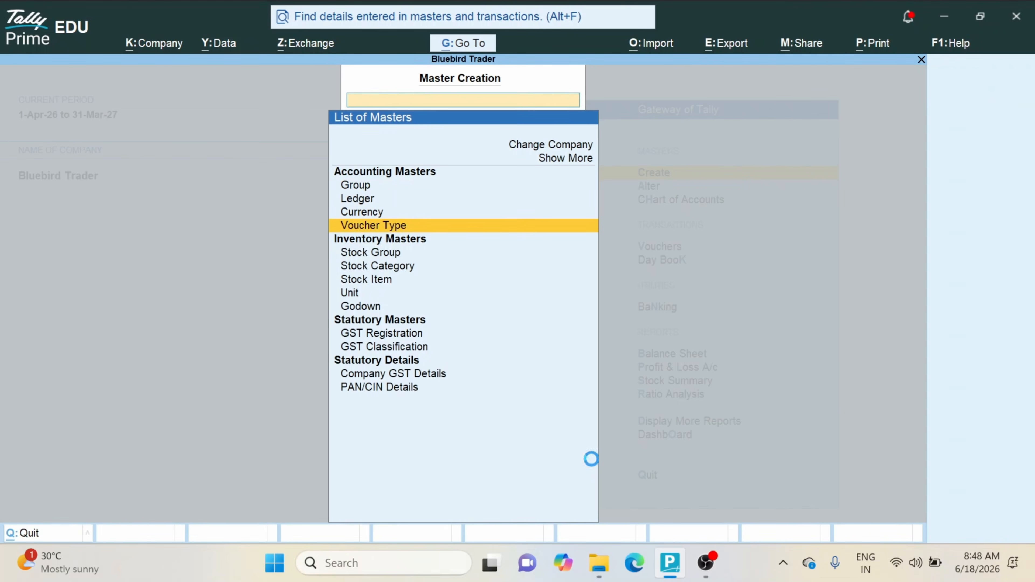
pyautogui.press('Return')
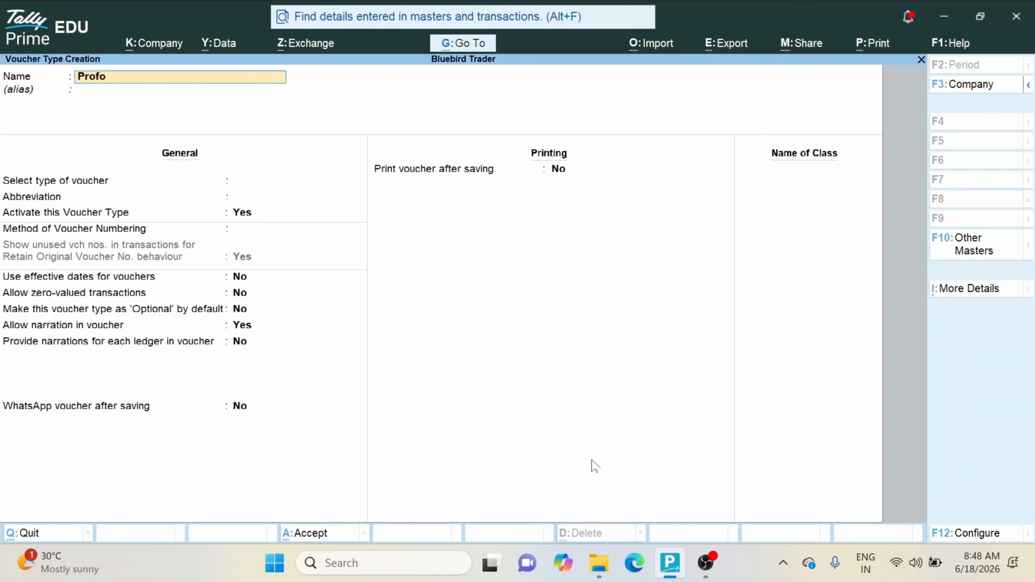
pyautogui.write('Proforma i')
pyautogui.press('Return')
pyautogui.press('Return')
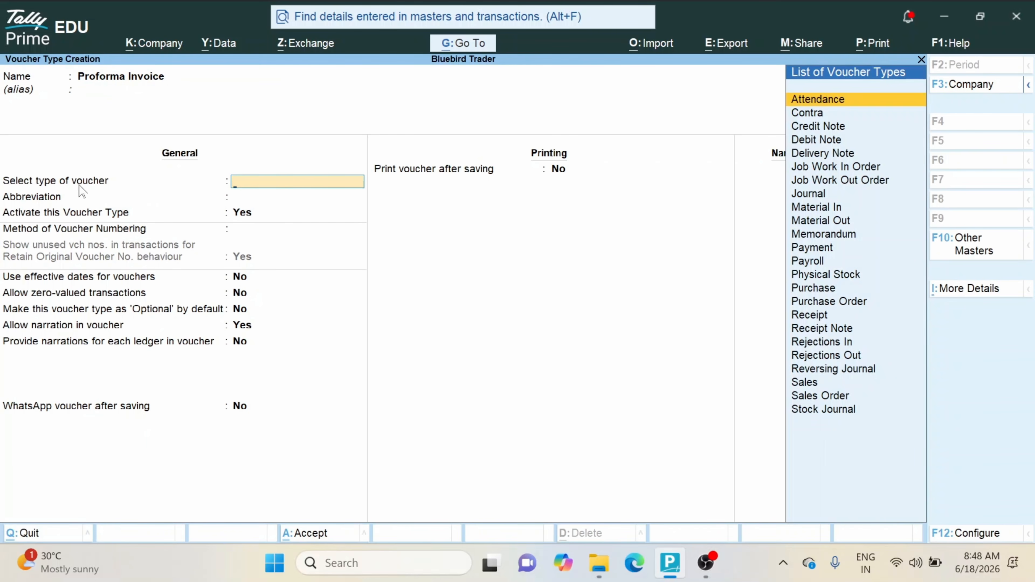
# Step: Base the Proforma Invoice voucher type on Sales, keeping the abbreviation Sale
pyautogui.write('Sa')
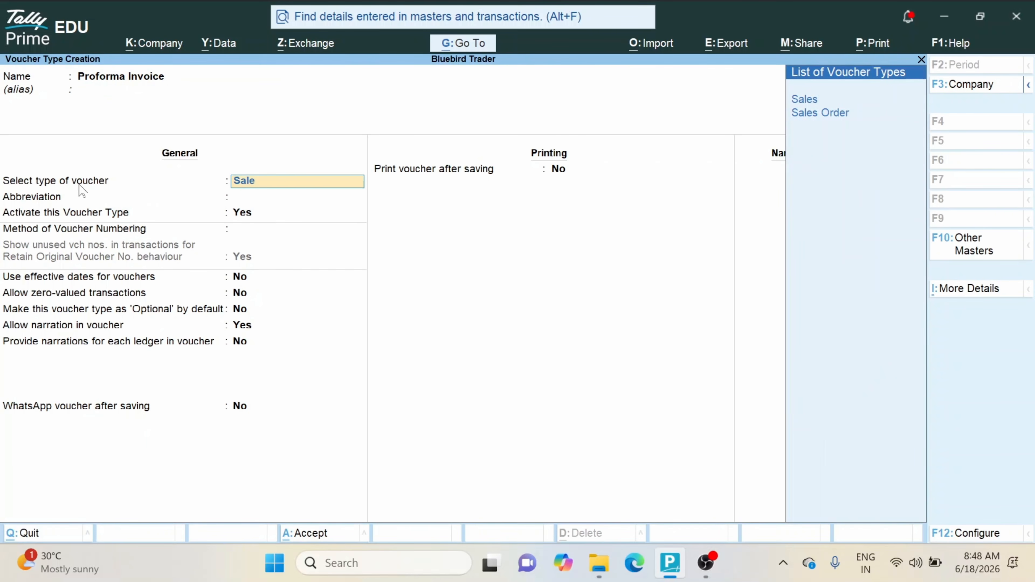
pyautogui.write('le')
pyautogui.press('Return')
pyautogui.press('Return')
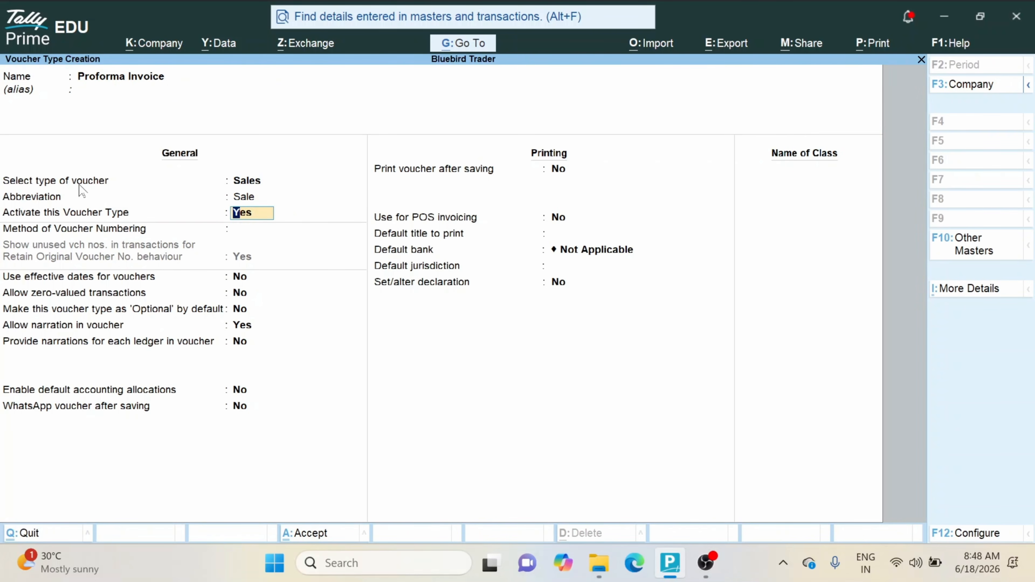
# Step: Keep the voucher type active with Automatic numbering and Retain Original Voucher No., and make it Optional by default
pyautogui.press('Return')
pyautogui.press('Return')
pyautogui.press('Return')
pyautogui.press('Return')
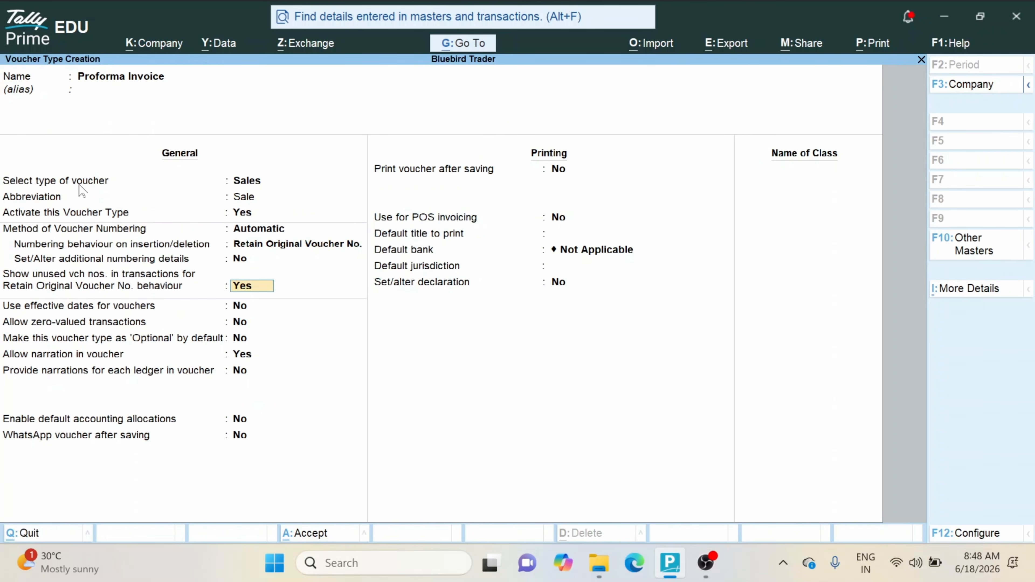
pyautogui.press('Return')
pyautogui.press('Return')
pyautogui.press('Return')
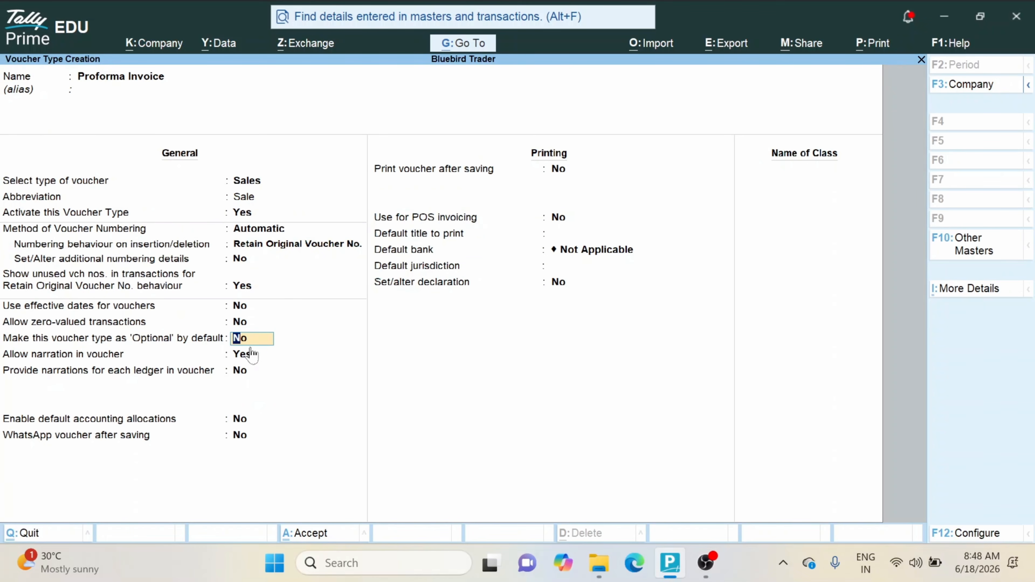
pyautogui.press('Return')
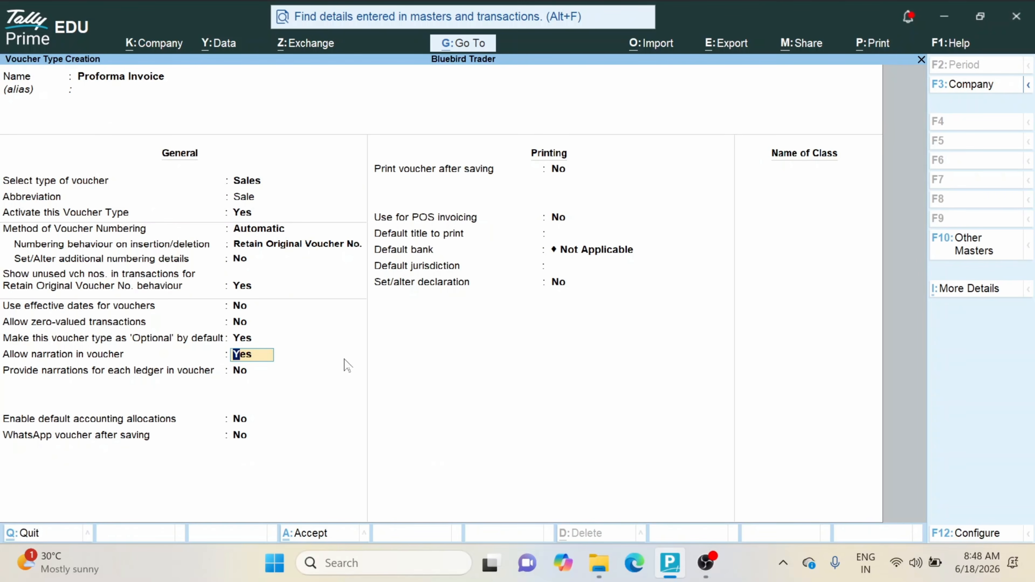
# Step: Enable printing the voucher after saving, save the Proforma Invoice voucher type, and return to the Gateway of Tally
pyautogui.press('Return')
pyautogui.press('Return')
pyautogui.press('Return')
pyautogui.press('Return')
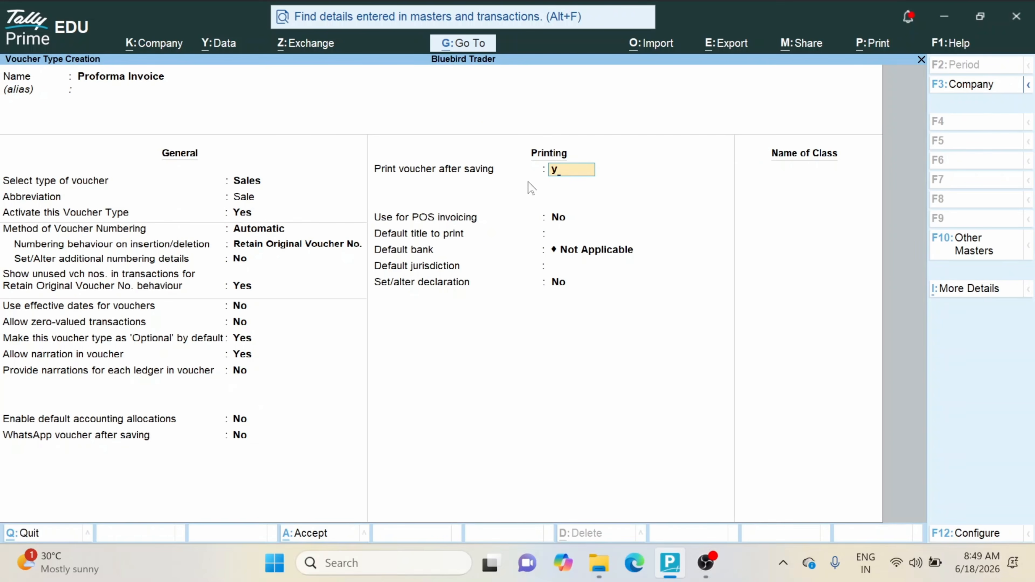
pyautogui.press('Return')
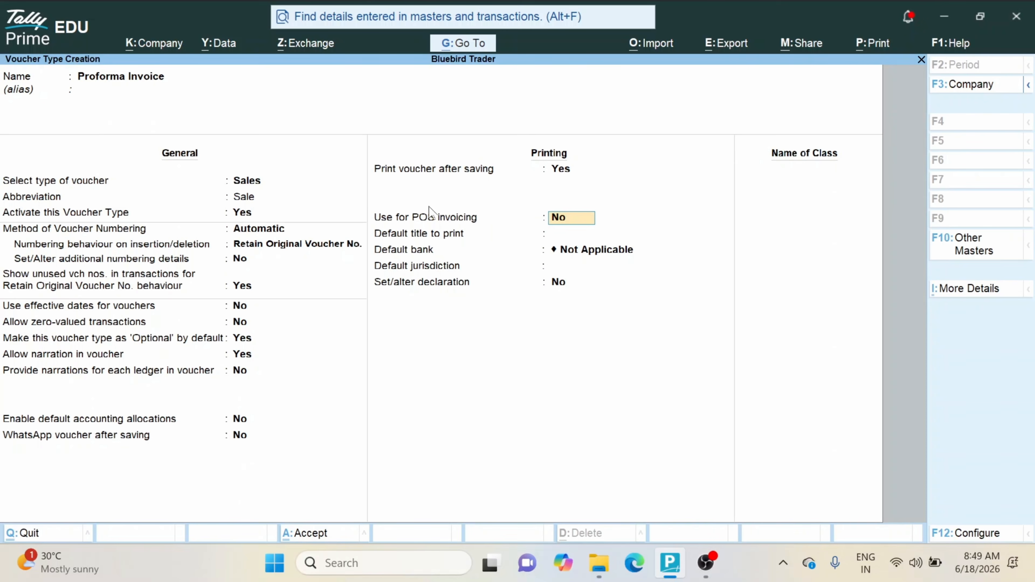
pyautogui.hotkey('ctrl', 'a')
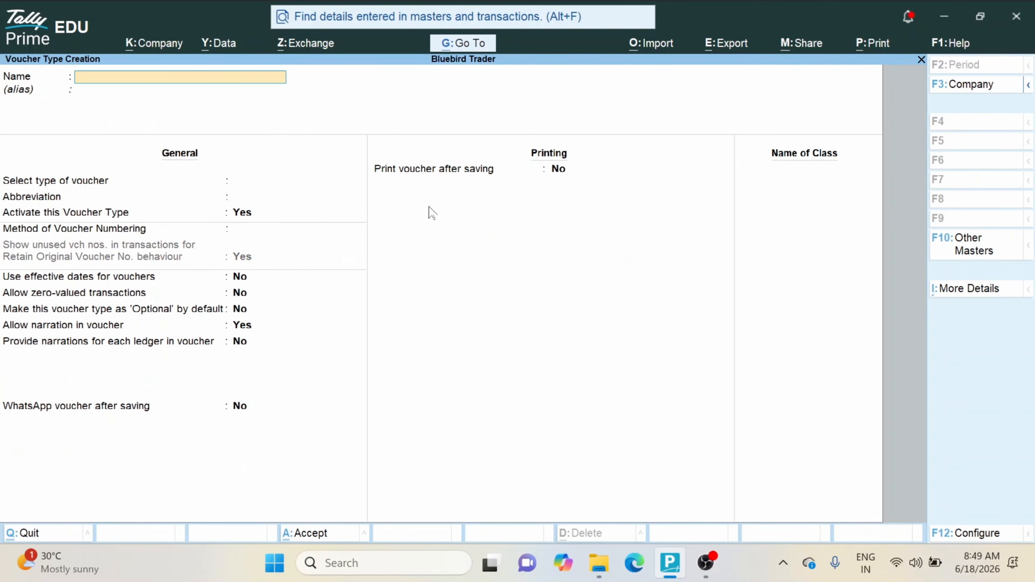
pyautogui.press('Escape')
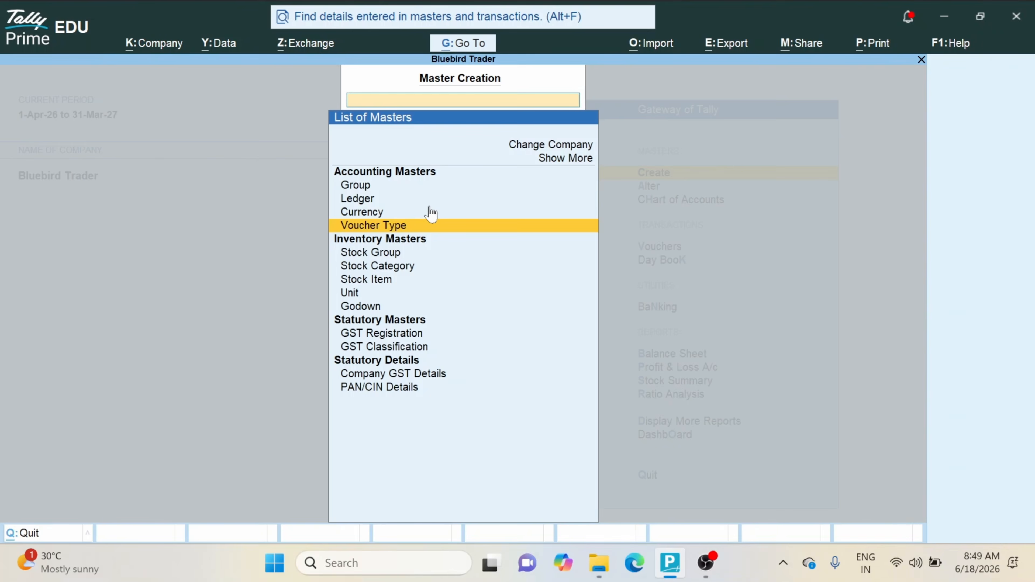
pyautogui.press('XF86AudioMute')
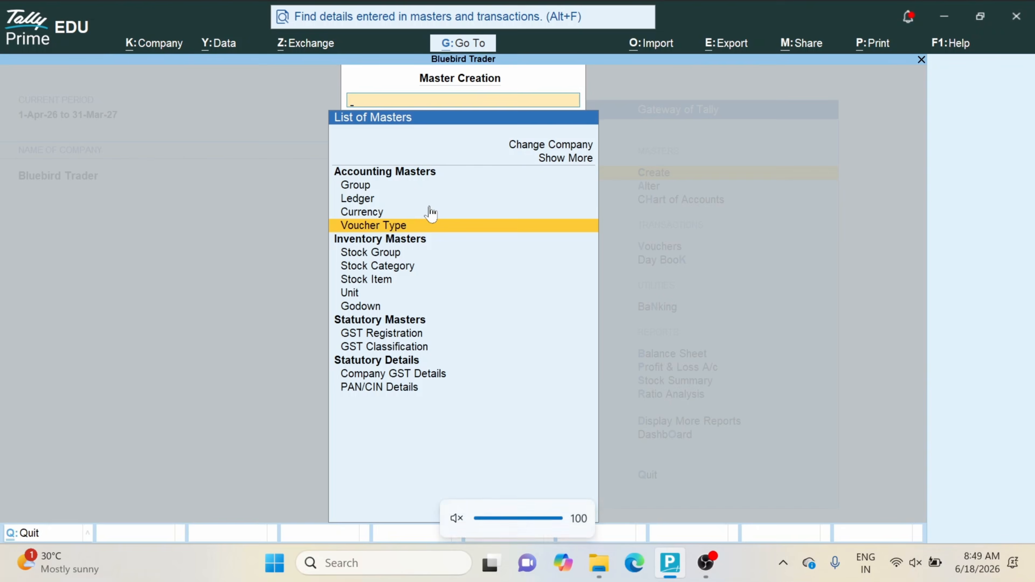
pyautogui.press('Escape')
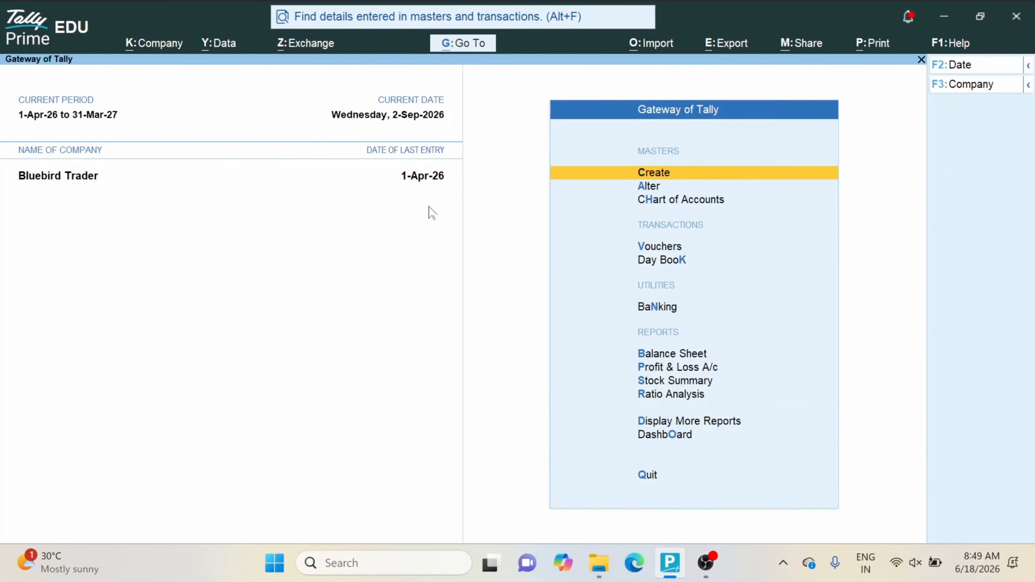
# Step: Open the Sales voucher type for alteration, review its Print voucher after saving option, and return to the Gateway of Tally
pyautogui.press('Down')
pyautogui.press('Return')
pyautogui.press('Down')
pyautogui.press('Down')
pyautogui.press('Down')
pyautogui.press('Return')
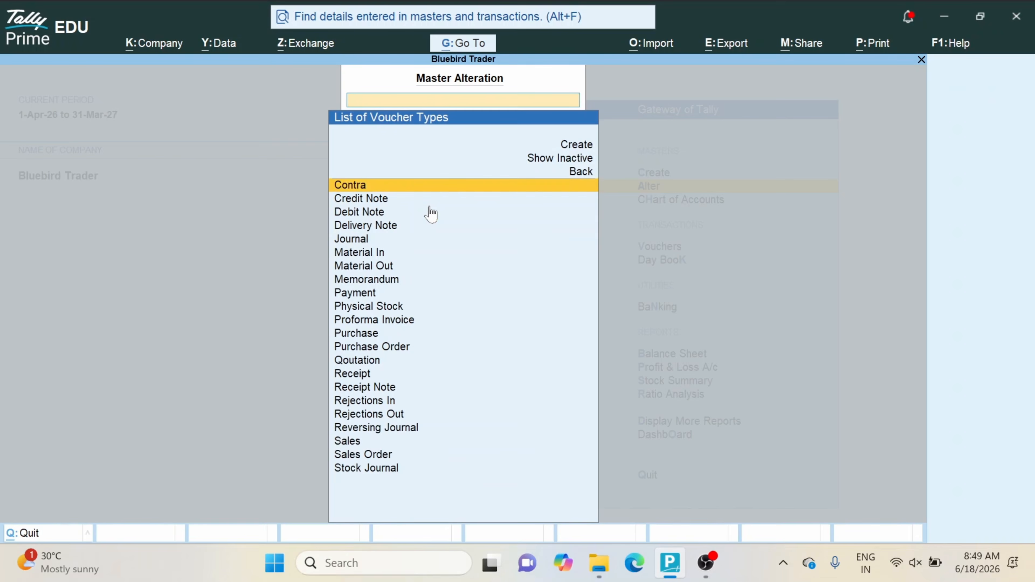
pyautogui.write('Sale')
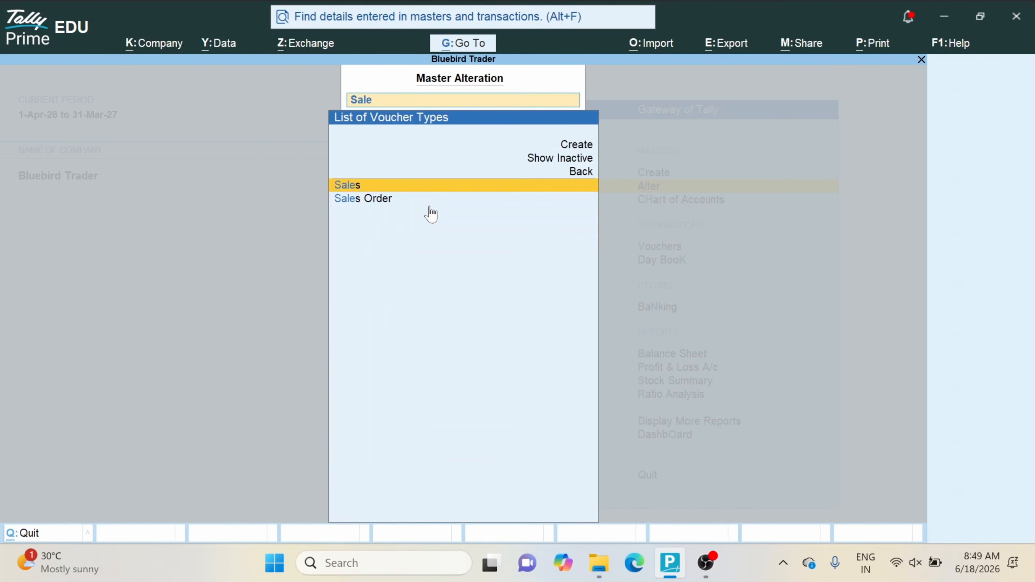
pyautogui.press('Return')
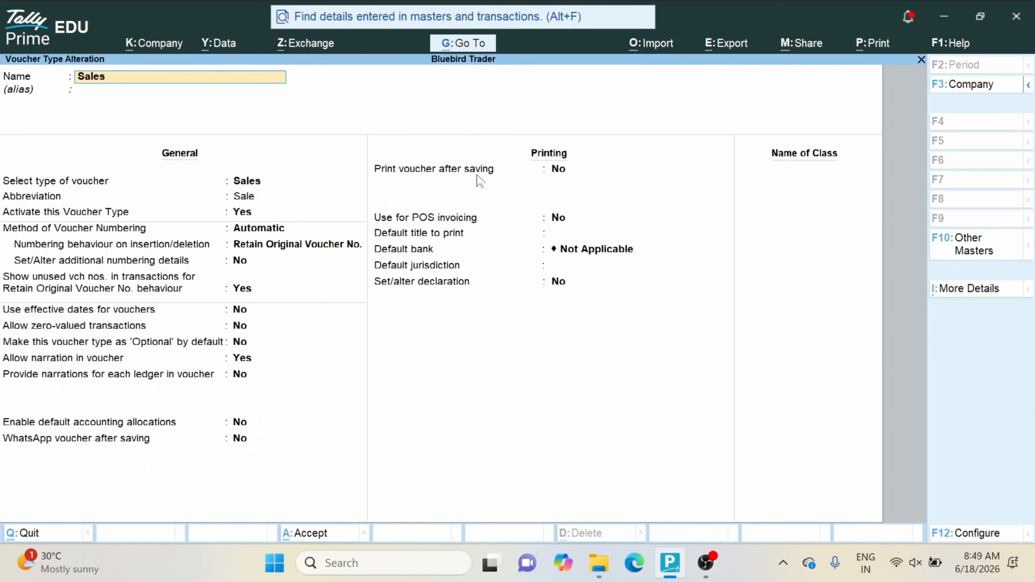
pyautogui.click(558, 175)
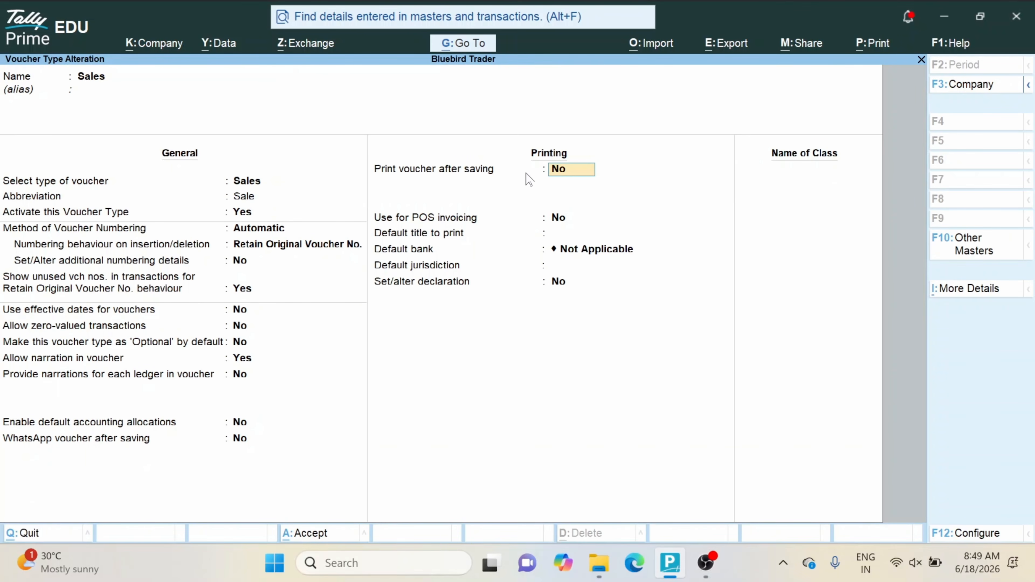
pyautogui.press('Escape')
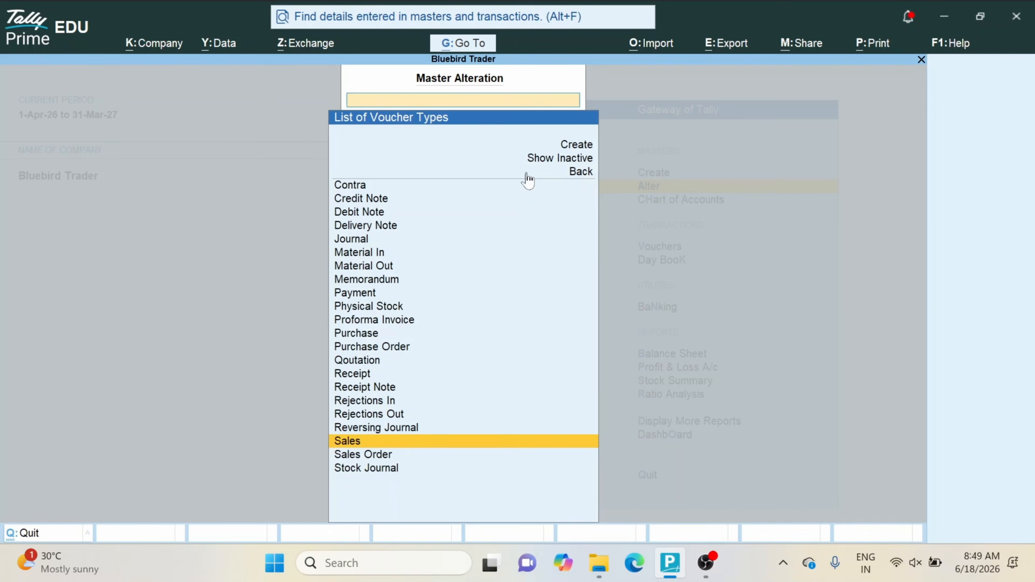
pyautogui.press('Escape')
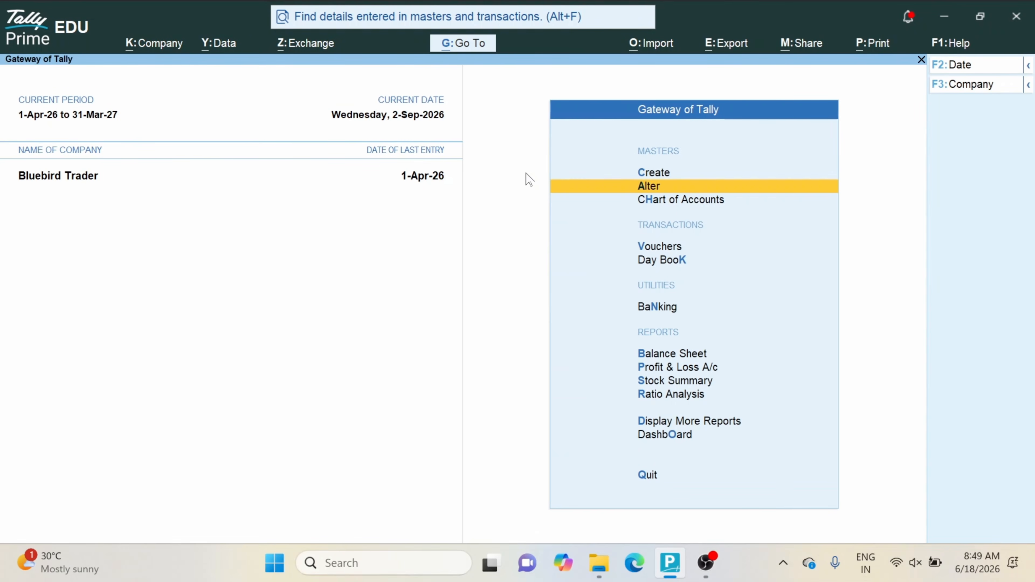
# Step: Start a new voucher and switch it from Payment to the Proforma Invoice type under Sales
pyautogui.press('Down')
pyautogui.press('Down')
pyautogui.press('Down')
pyautogui.press('Up')
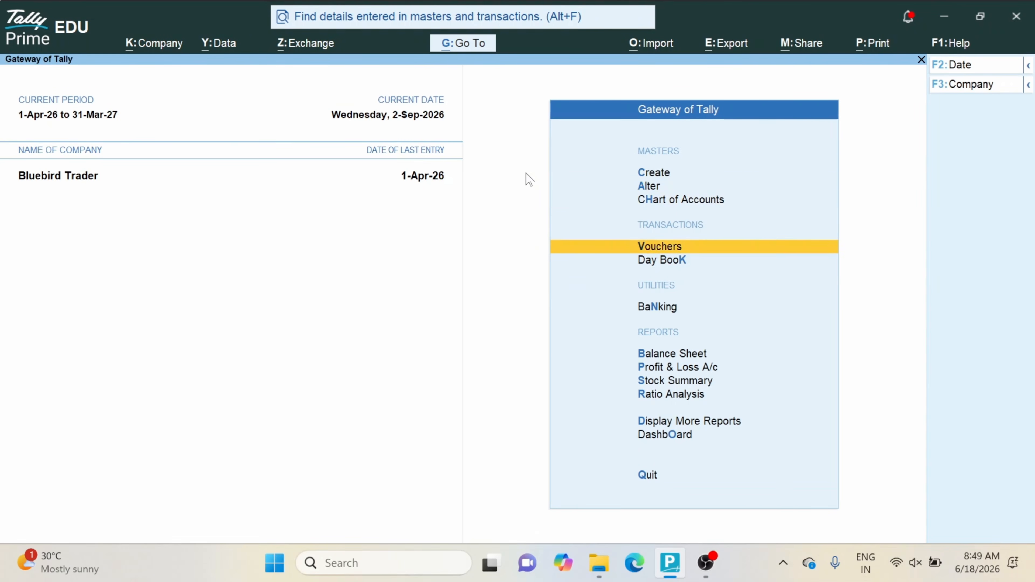
pyautogui.press('Return')
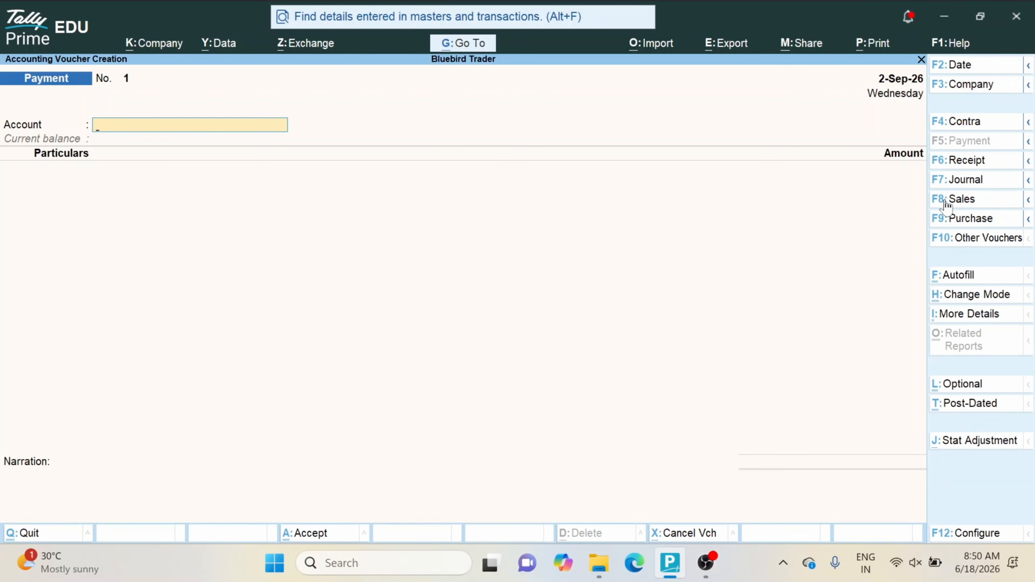
pyautogui.click(945, 241)
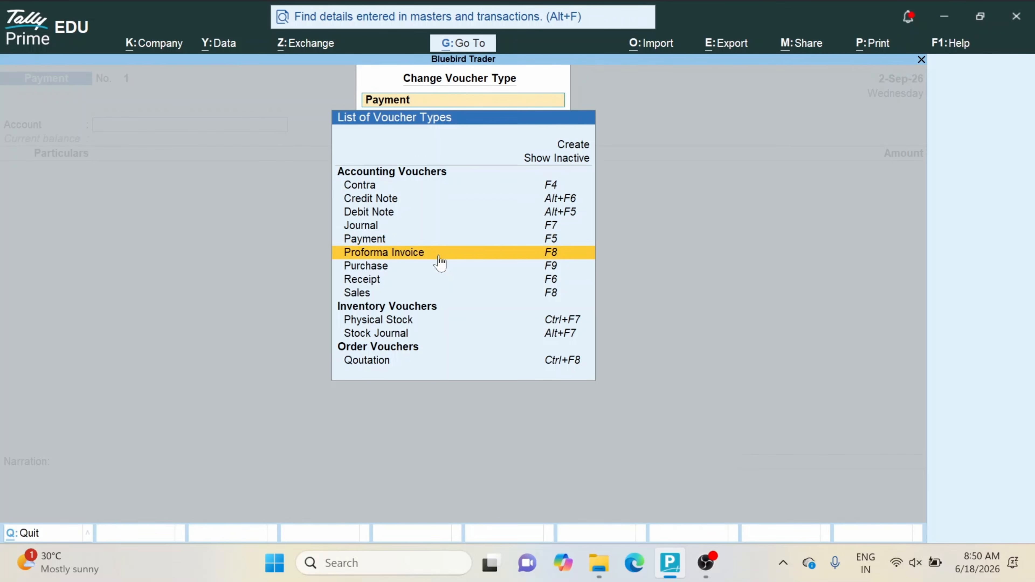
pyautogui.press('Escape')
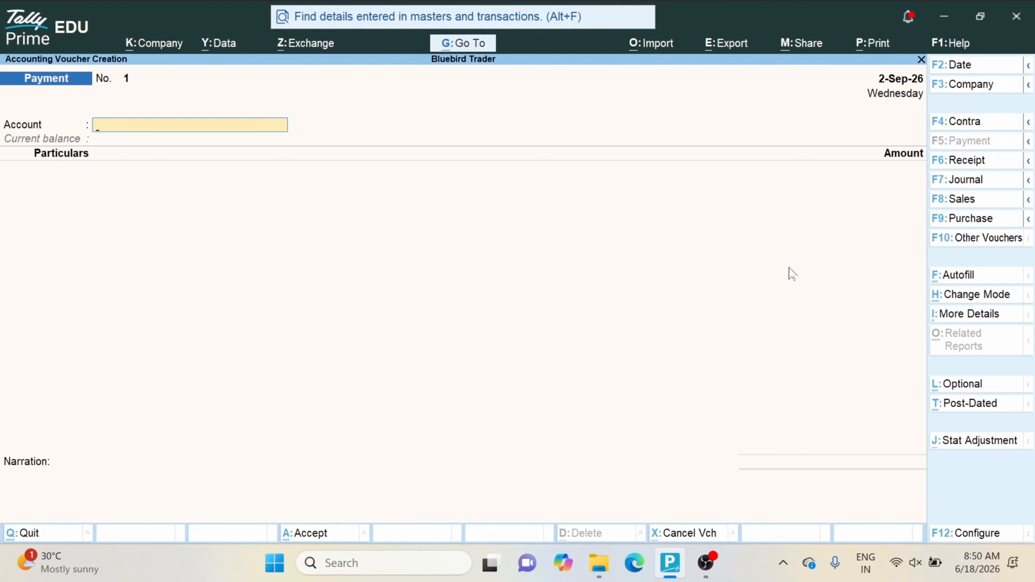
pyautogui.click(963, 203)
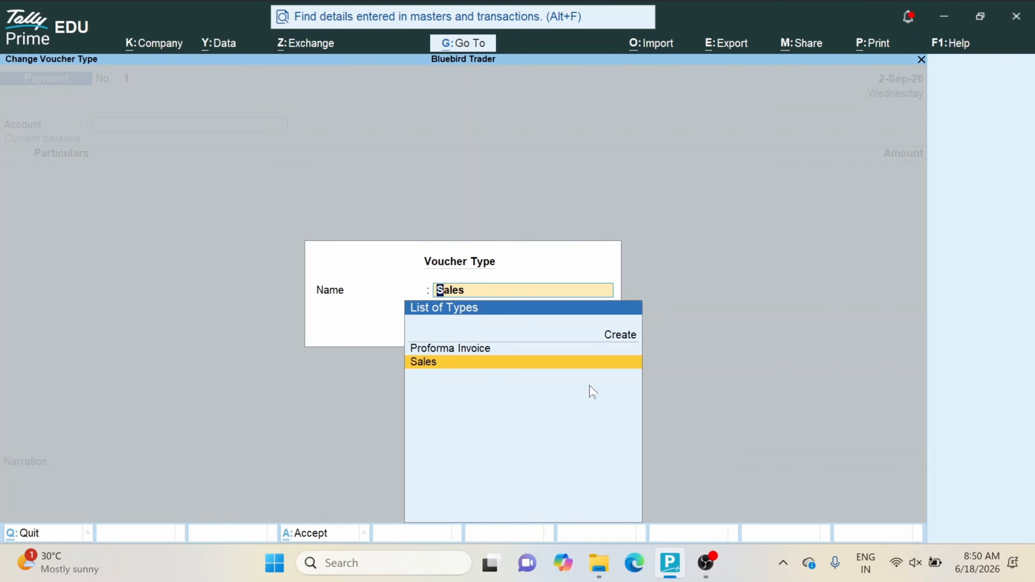
pyautogui.press('Up')
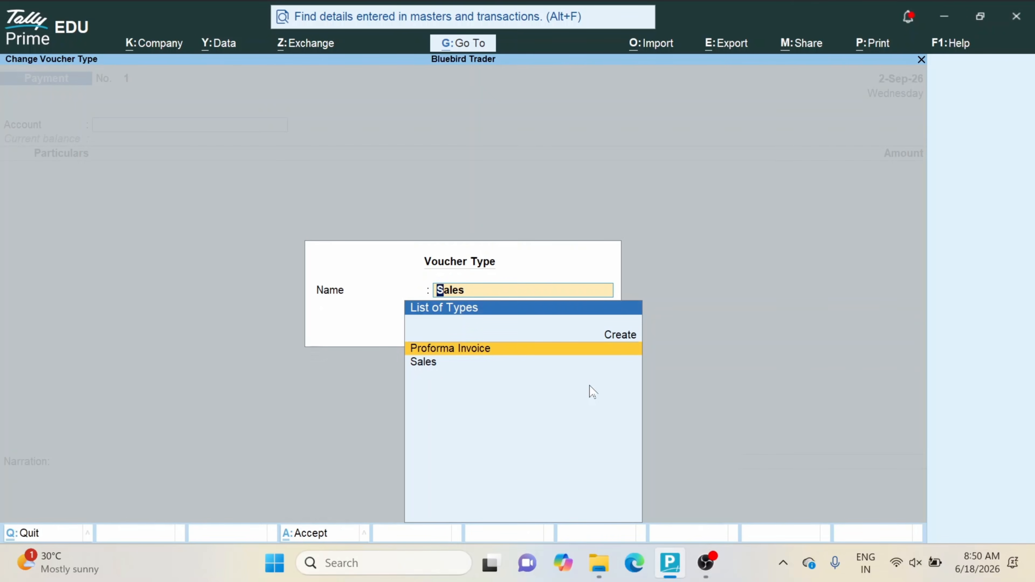
pyautogui.press('Return')
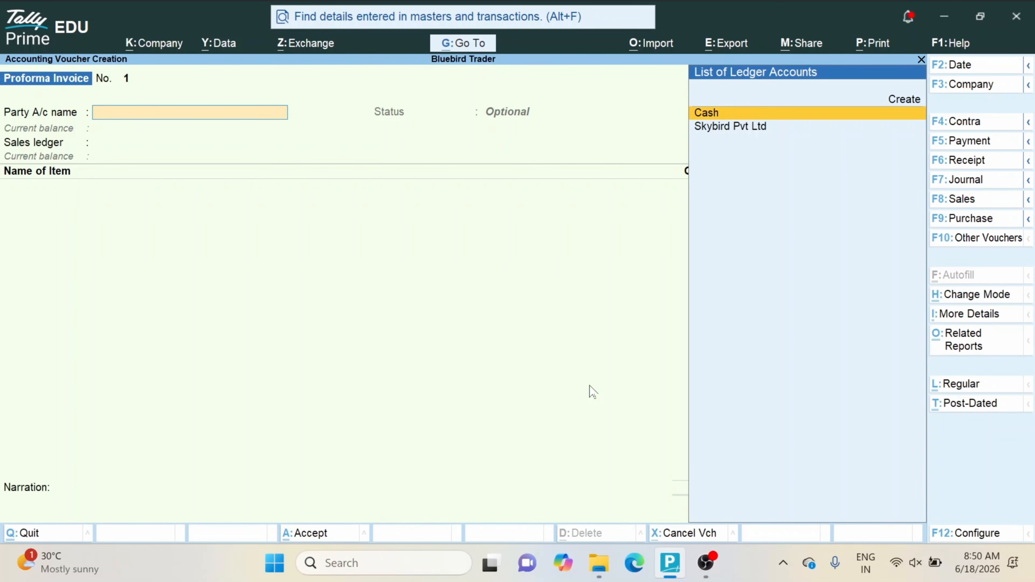
# Step: Set the party account to Skybird Pvt Ltd and the sales ledger to Sale A/c
pyautogui.press('Down')
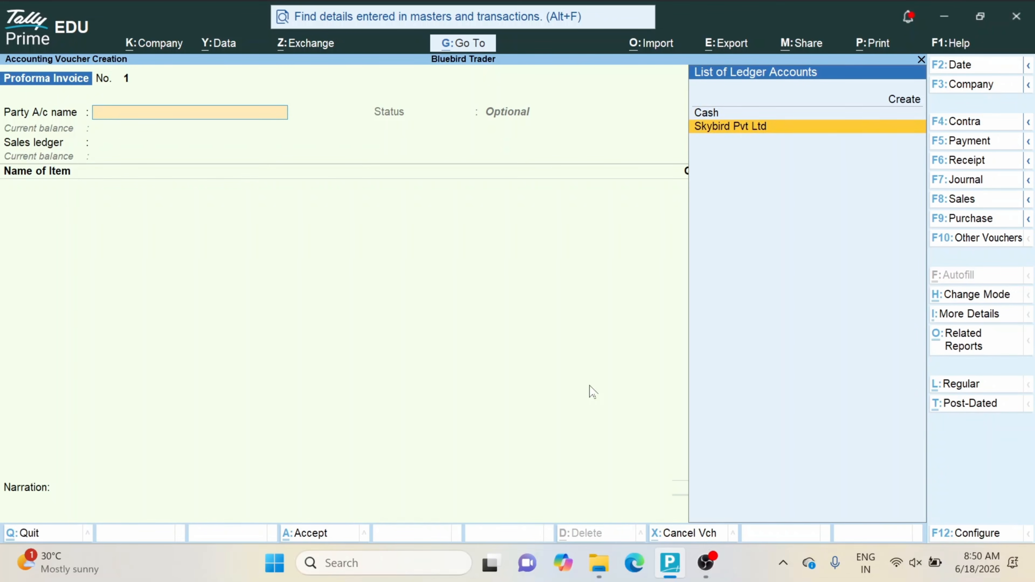
pyautogui.press('Return')
pyautogui.press('Return')
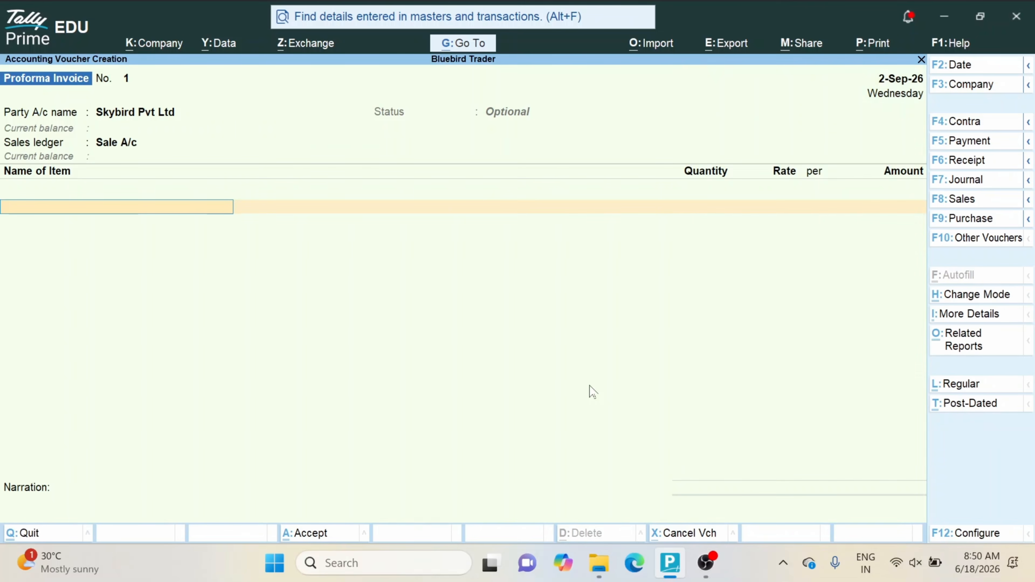
# Step: Add the item Asus Vivobook 15 with 100 pcs at a rate of 45,000, with order number Not Applicable
pyautogui.write('Asus')
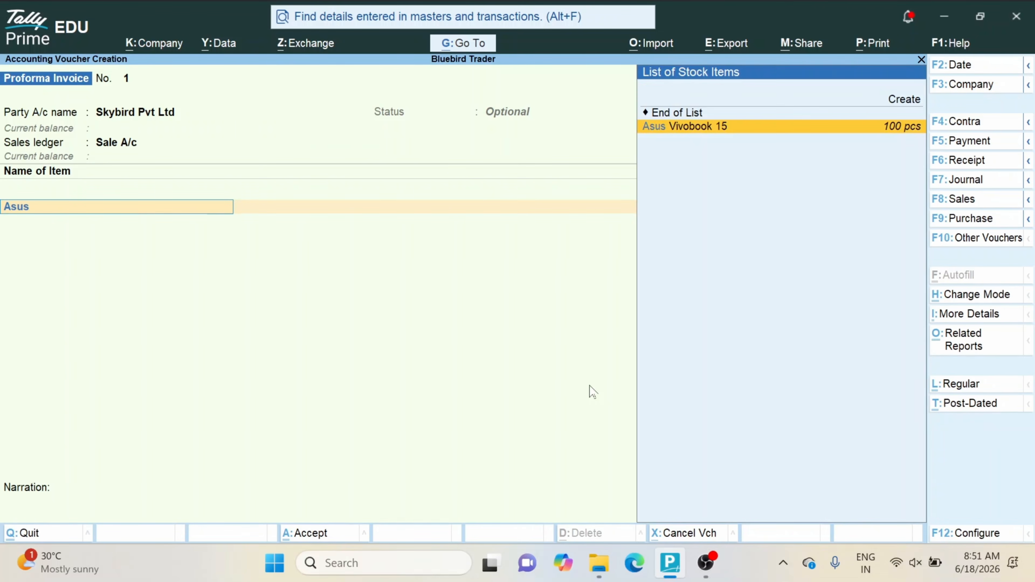
pyautogui.press('Return')
pyautogui.press('Return')
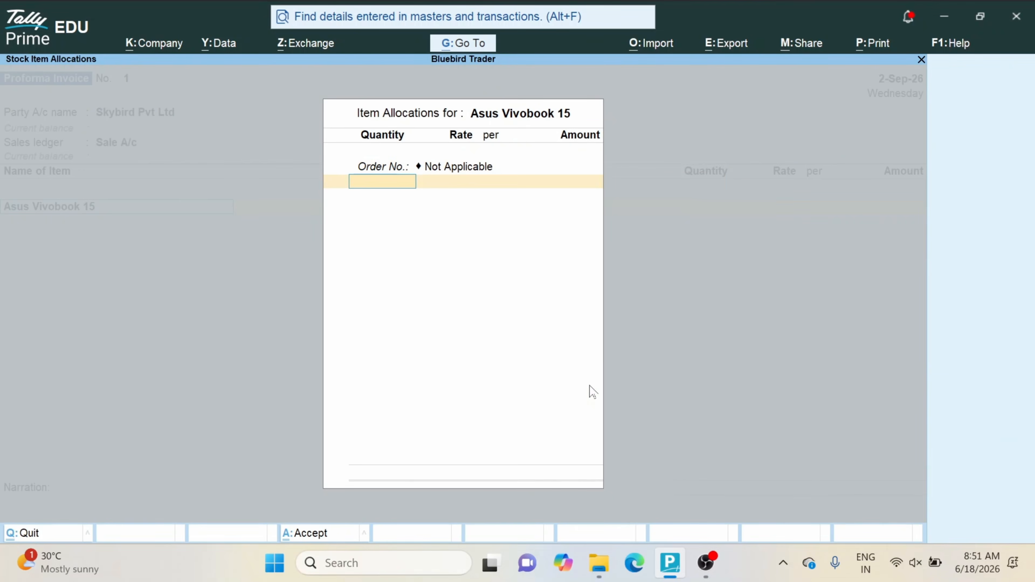
pyautogui.write('100')
pyautogui.press('Return')
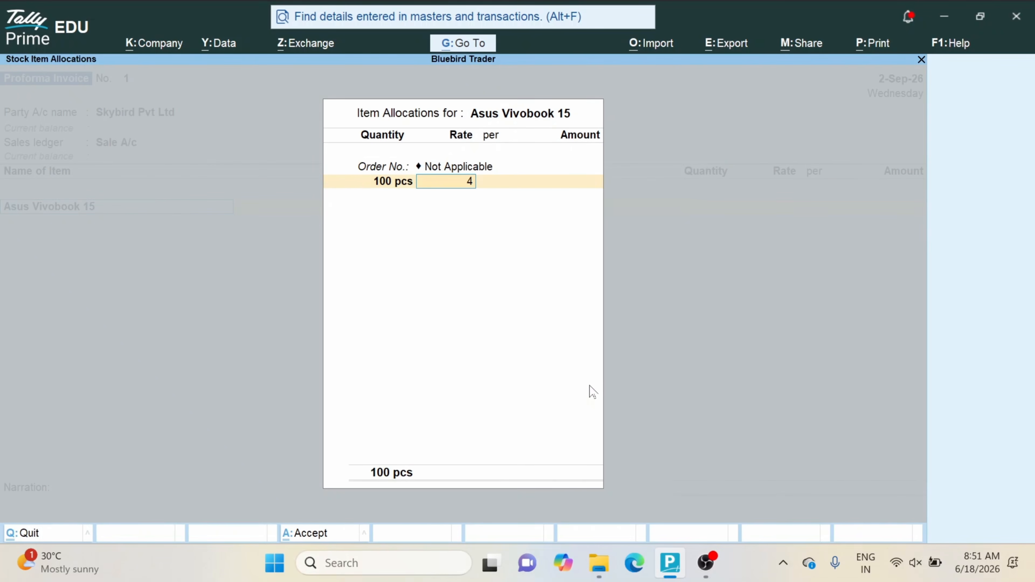
pyautogui.write('45,000')
pyautogui.press('Return')
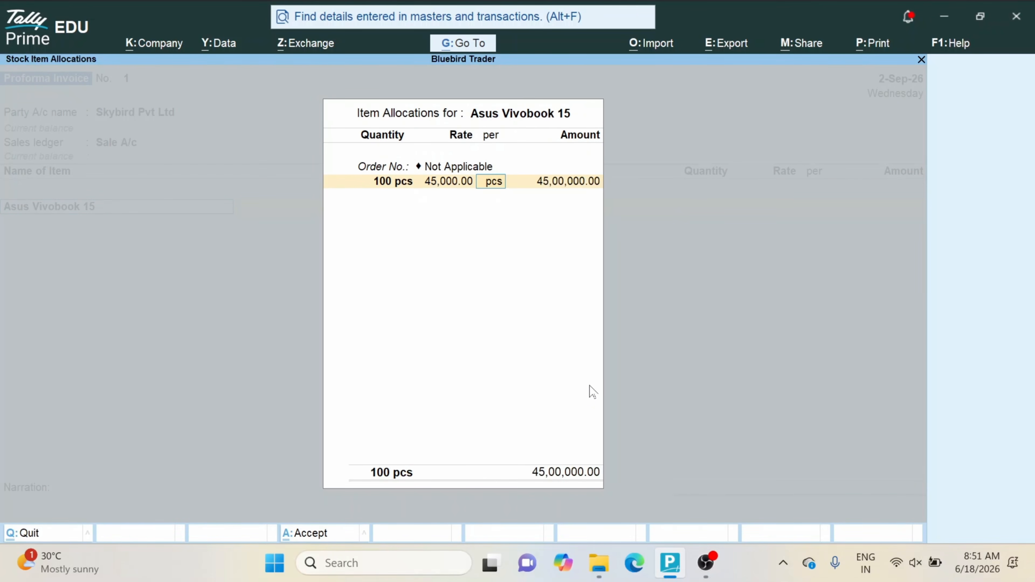
pyautogui.press('Return')
pyautogui.press('Return')
pyautogui.press('Return')
pyautogui.press('Return')
# Step: Add the item Hp K120 Keybord with 100 pcs at a rate of 650, with order number Not Applicable
pyautogui.write('Key')
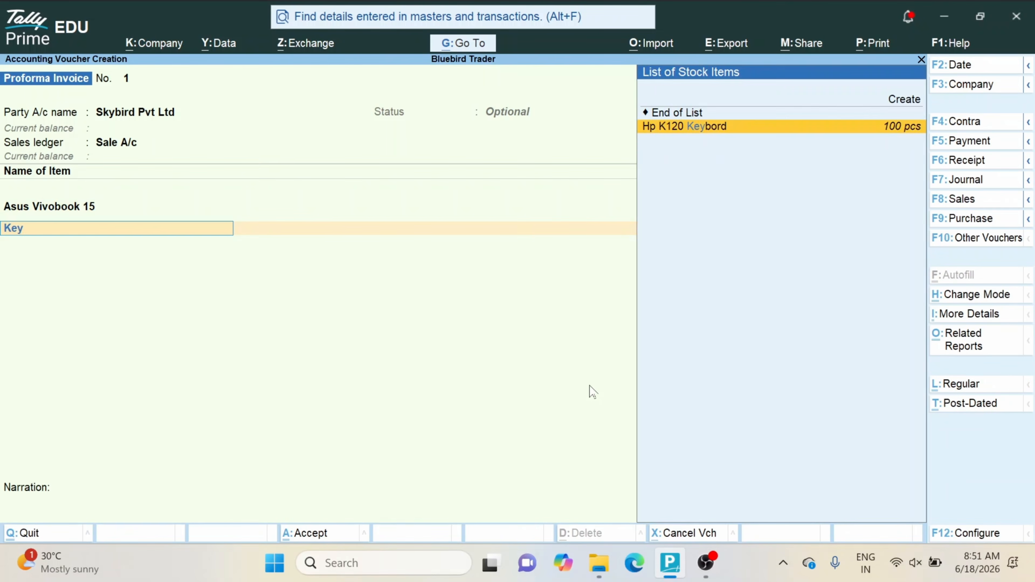
pyautogui.press('Return')
pyautogui.press('Return')
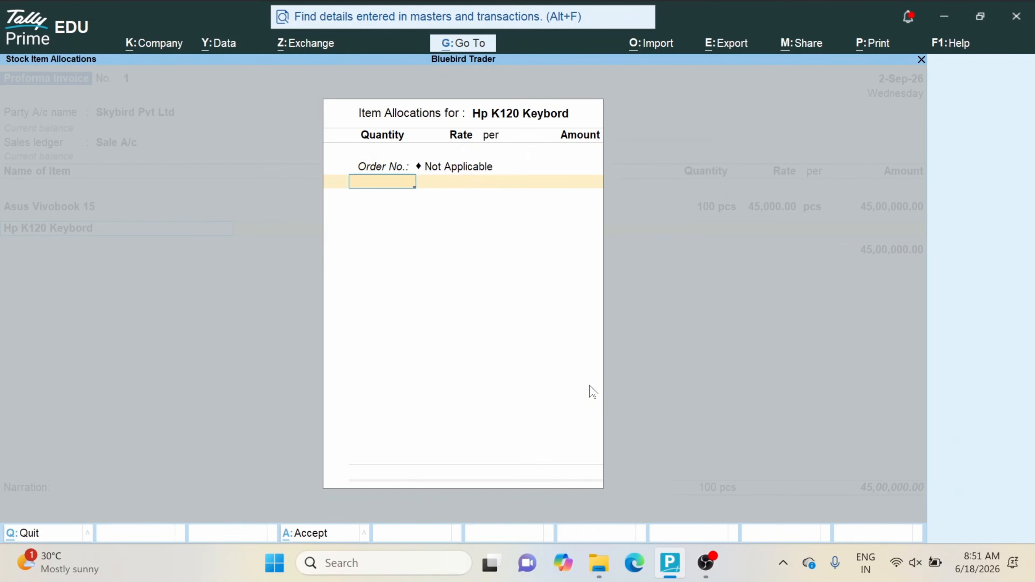
pyautogui.write('100')
pyautogui.press('Return')
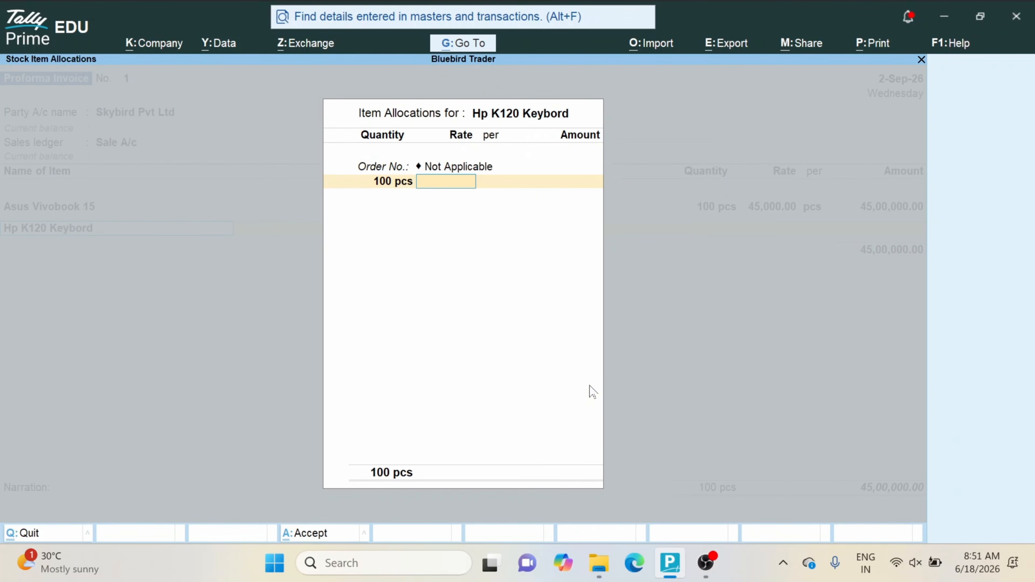
pyautogui.press('Return')
pyautogui.press('Return')
pyautogui.press('Return')
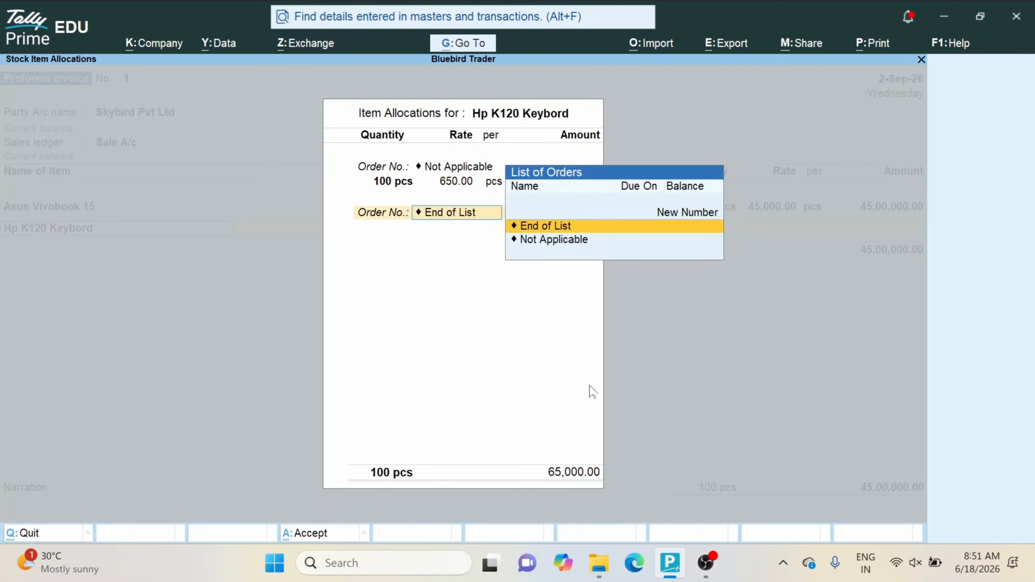
pyautogui.press('Return')
pyautogui.press('Return')
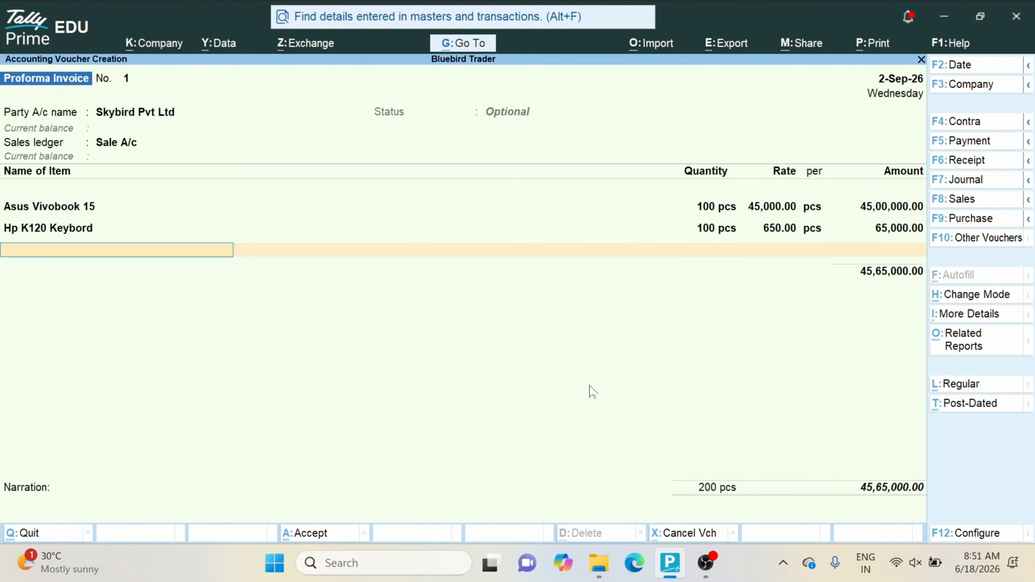
# Step: Add the item Hp S1000 Mouse with 100 pcs at a rate of 450, and end the item list
pyautogui.write('Mou')
pyautogui.press('Return')
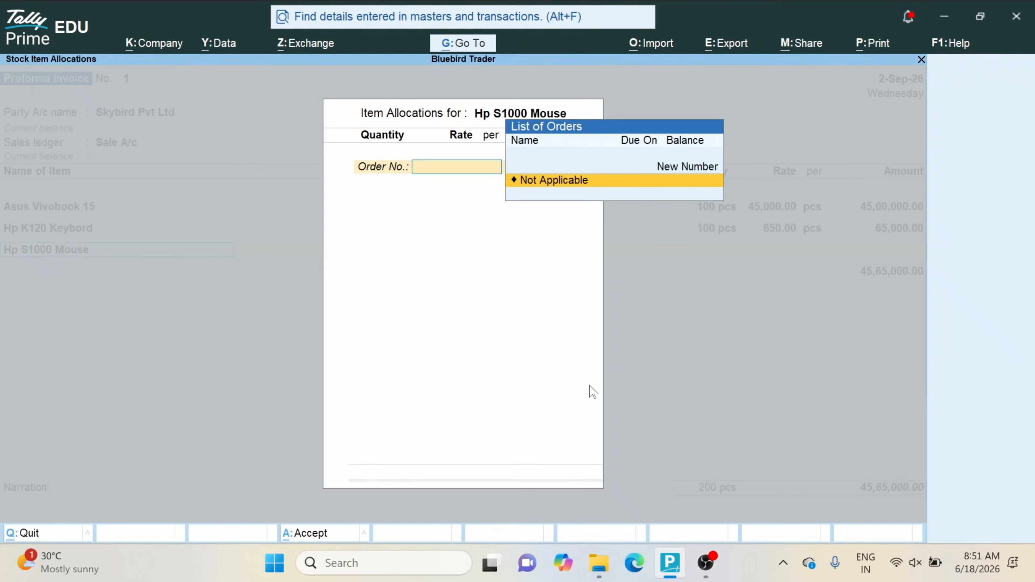
pyautogui.press('Return')
pyautogui.write('100')
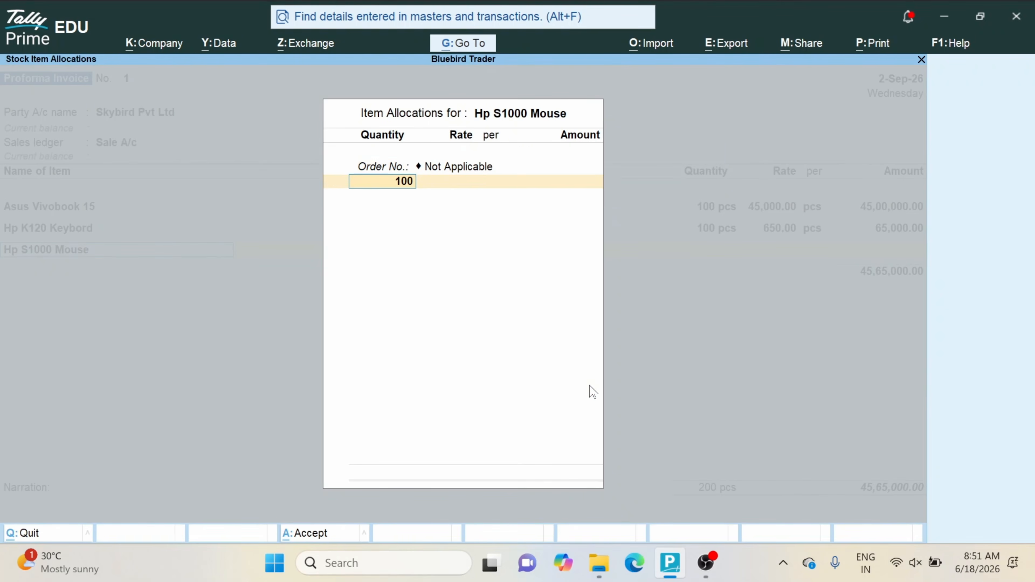
pyautogui.press('Return')
pyautogui.write('450')
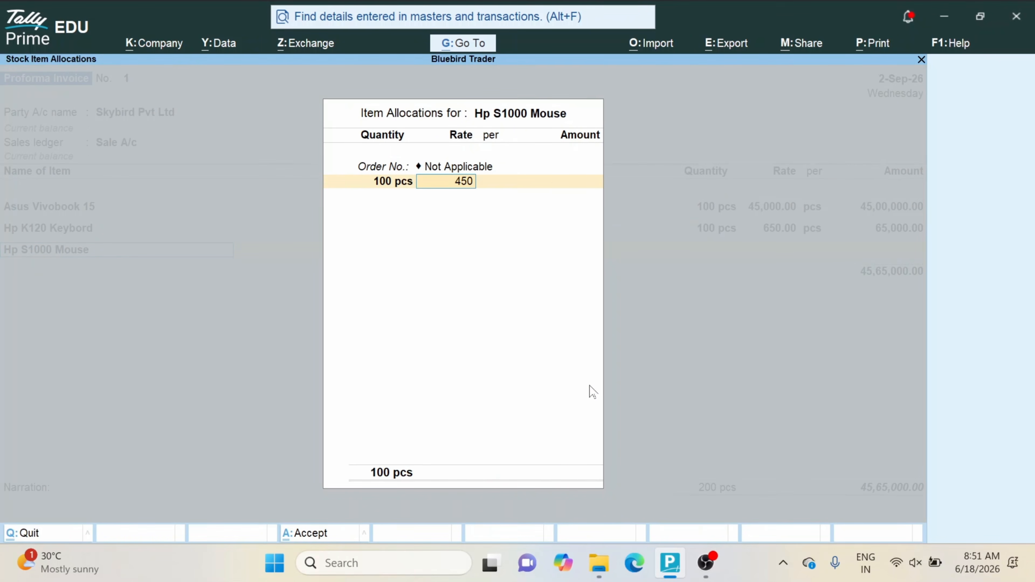
pyautogui.press('Return')
pyautogui.press('Return')
pyautogui.press('Return')
pyautogui.press('Return')
pyautogui.press('Return')
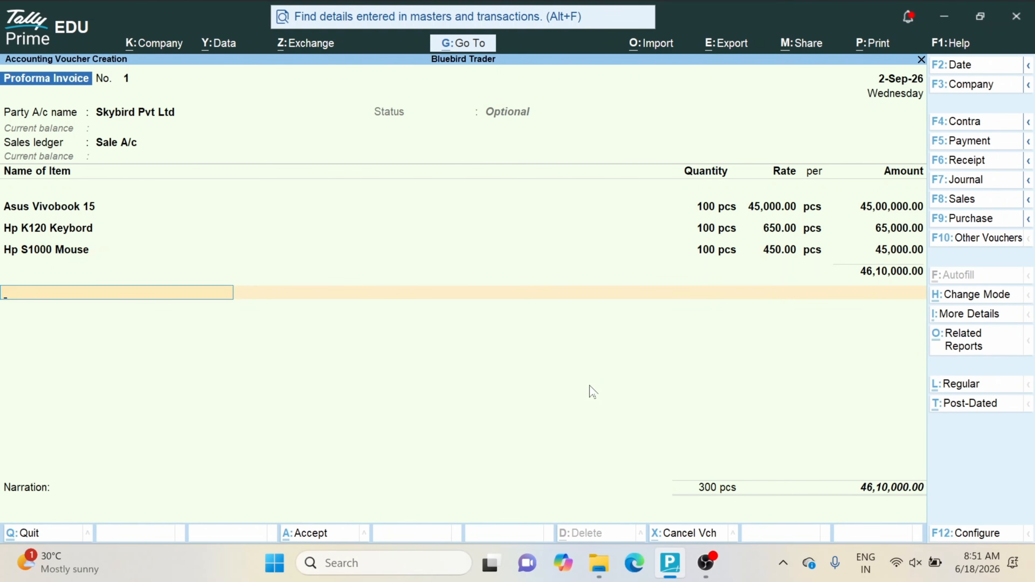
# Step: Add the CGST and SGST ledgers below the items with their calculated amounts, and end the ledger list
pyautogui.write('Cg')
pyautogui.press('Return')
pyautogui.press('Return')
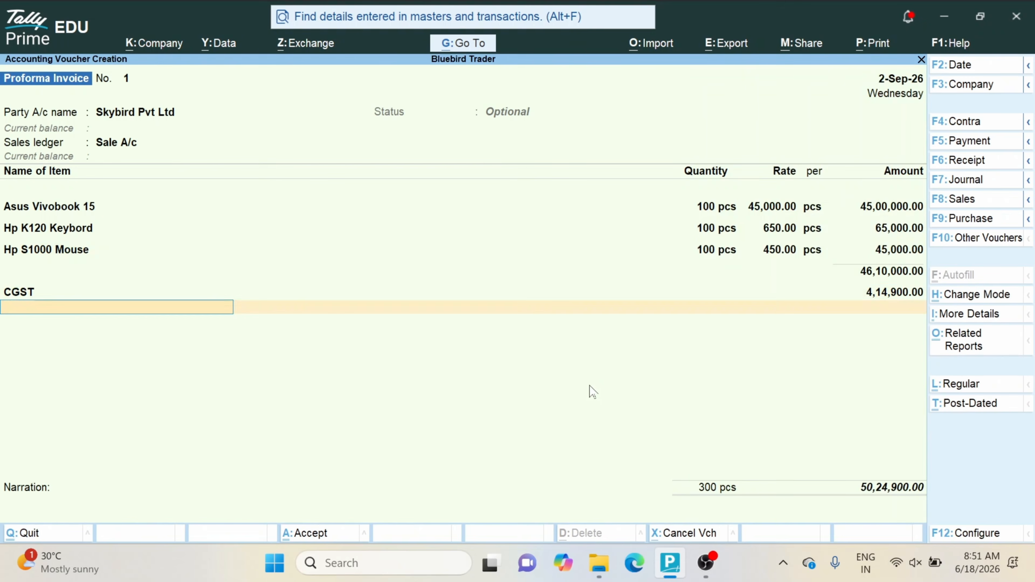
pyautogui.write('Sg')
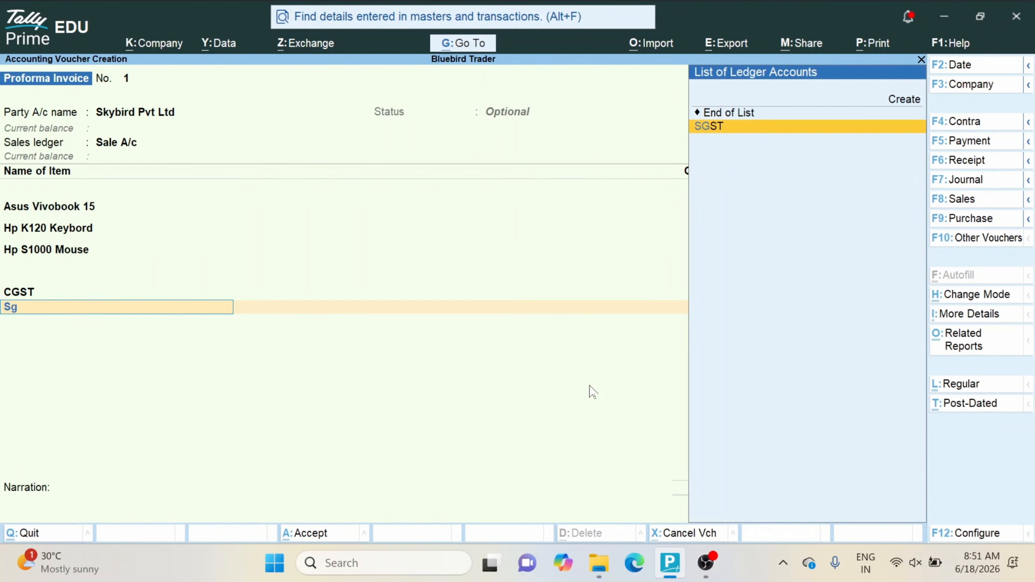
pyautogui.press('Return')
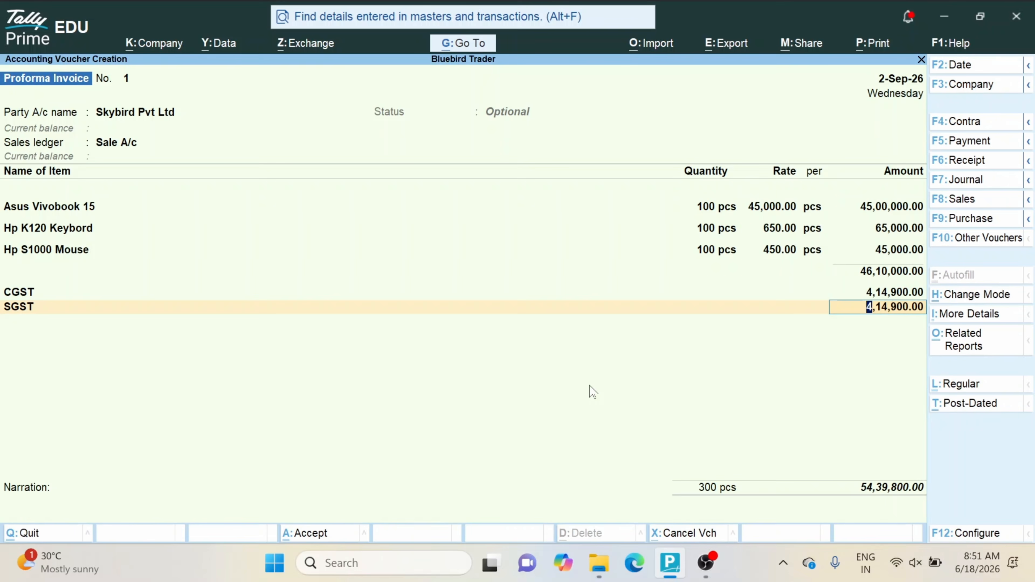
pyautogui.press('Return')
pyautogui.press('Return')
# Step: Allocate the full invoice amount for Skybird Pvt Ltd to a New Ref named 1, and leave the narration blank
pyautogui.press('Return')
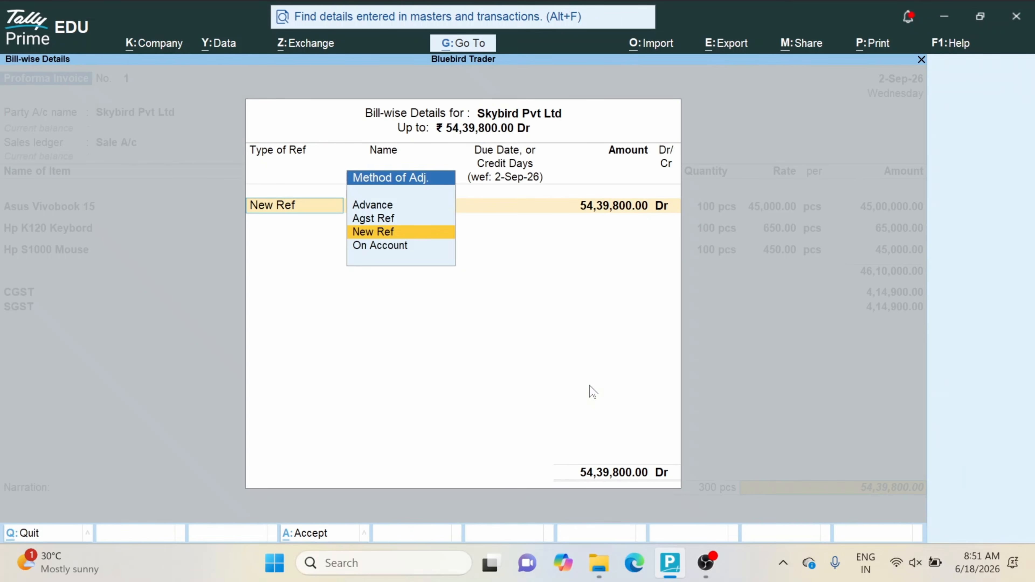
pyautogui.press('Return')
pyautogui.press('Return')
pyautogui.press('Return')
pyautogui.press('Return')
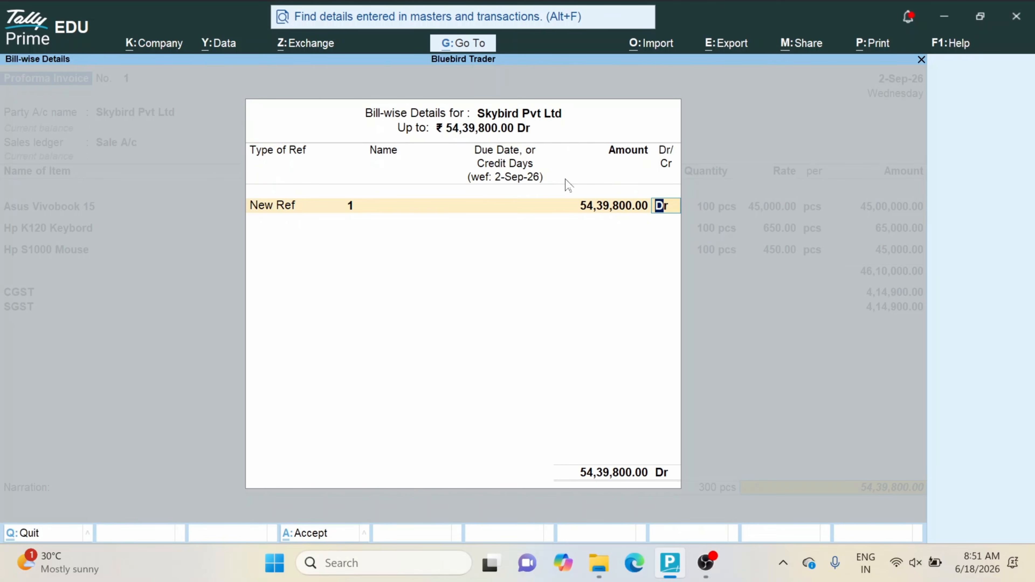
pyautogui.press('Return')
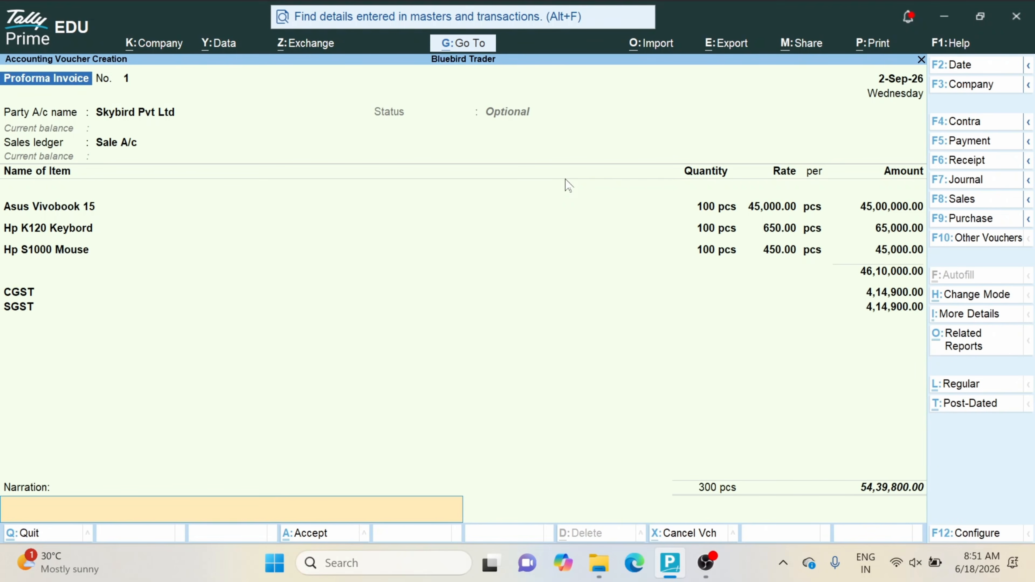
pyautogui.press('Return')
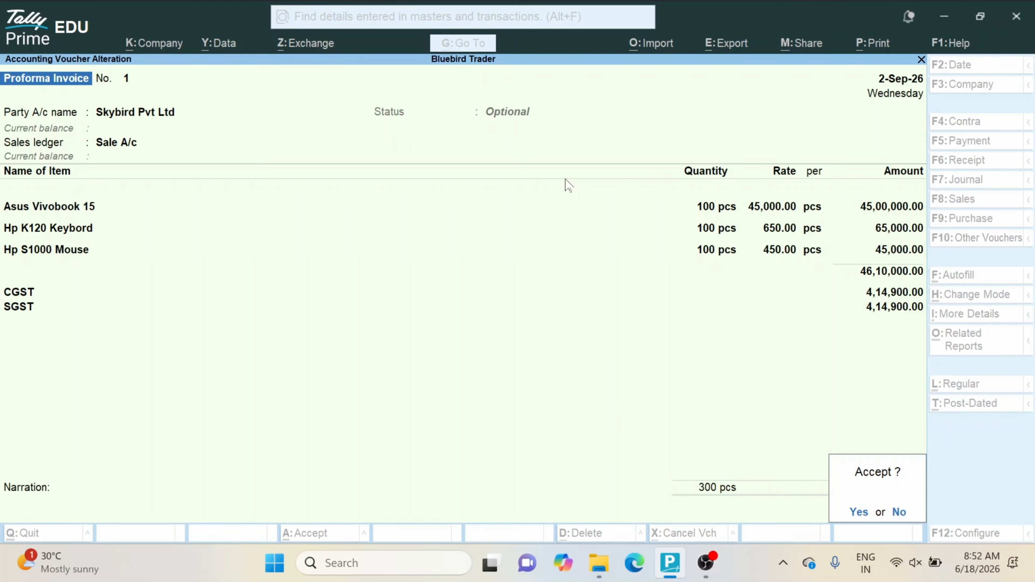
# Step: Save the proforma invoice and check its print preview in the enlarged view, then return to the print settings
pyautogui.press('Return')
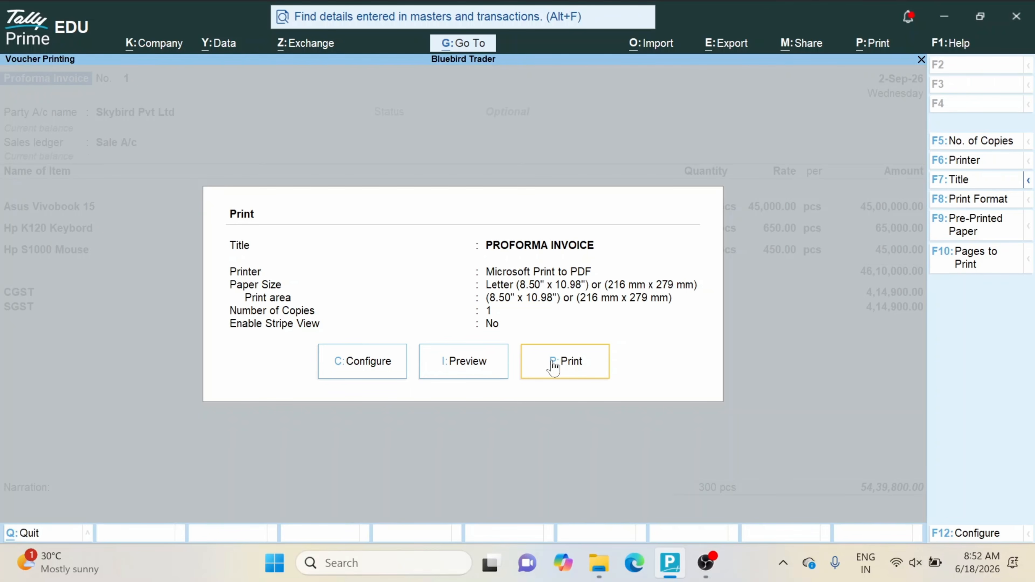
pyautogui.click(463, 360)
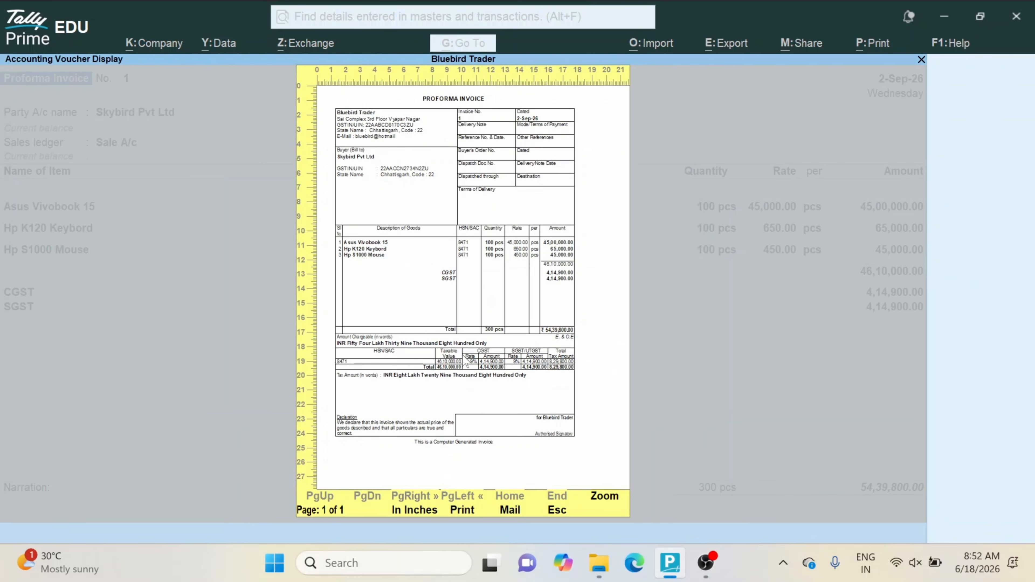
pyautogui.press('Return')
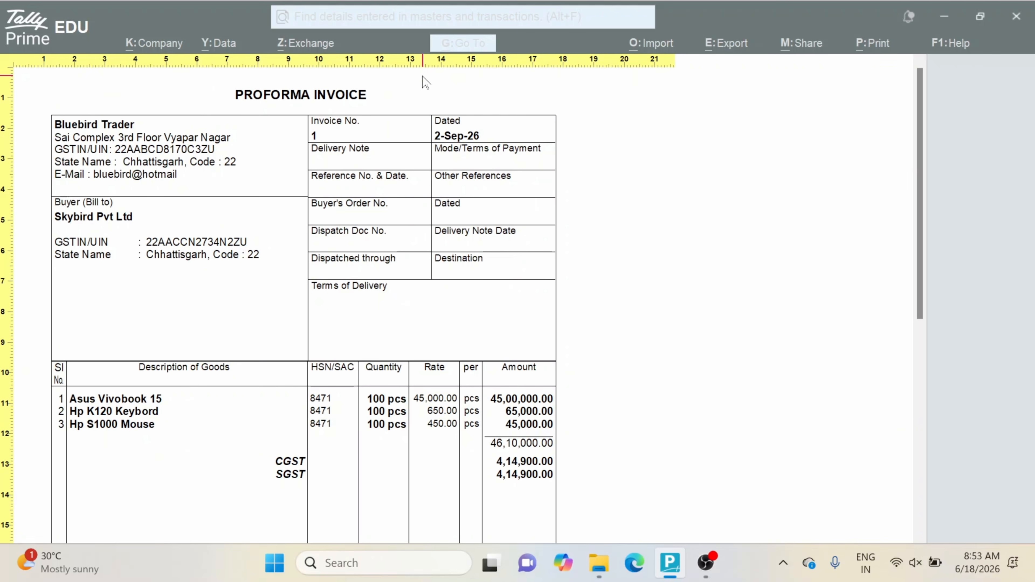
pyautogui.press('Return')
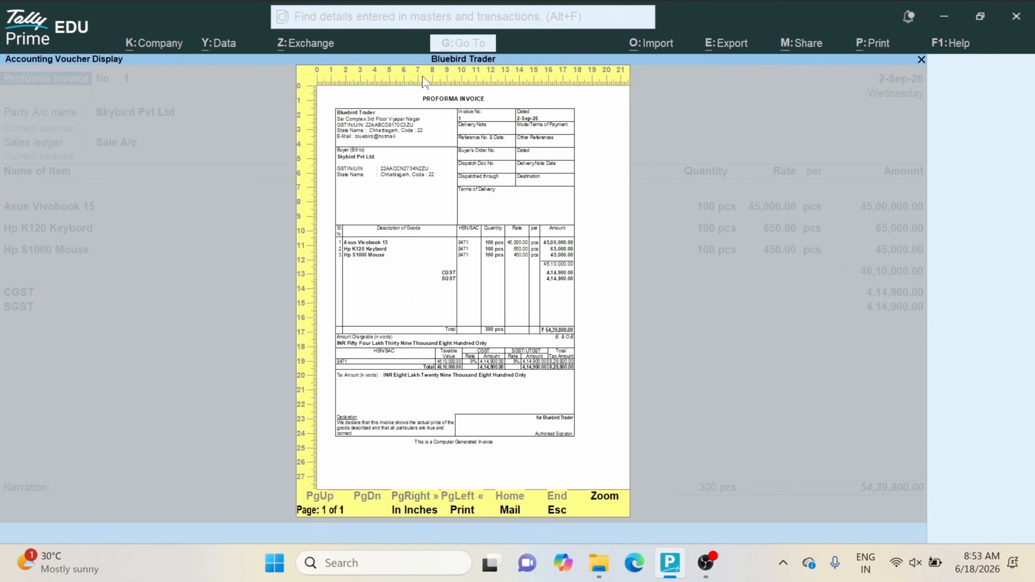
pyautogui.press('Escape')
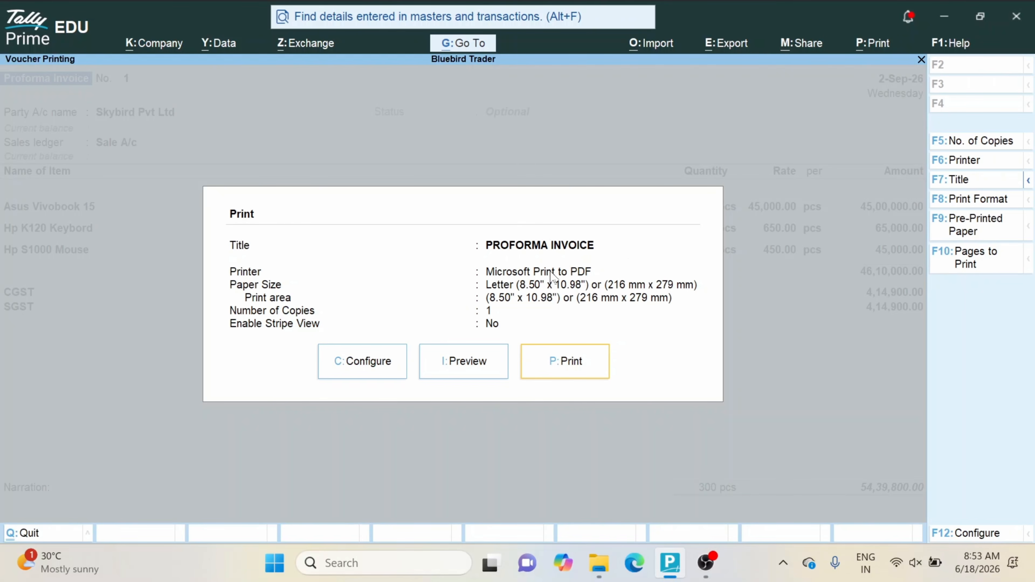
# Step: Set the printer to Microsoft Print to PDF with Digital Signature Not Applicable and Portrait orientation
pyautogui.click(978, 161)
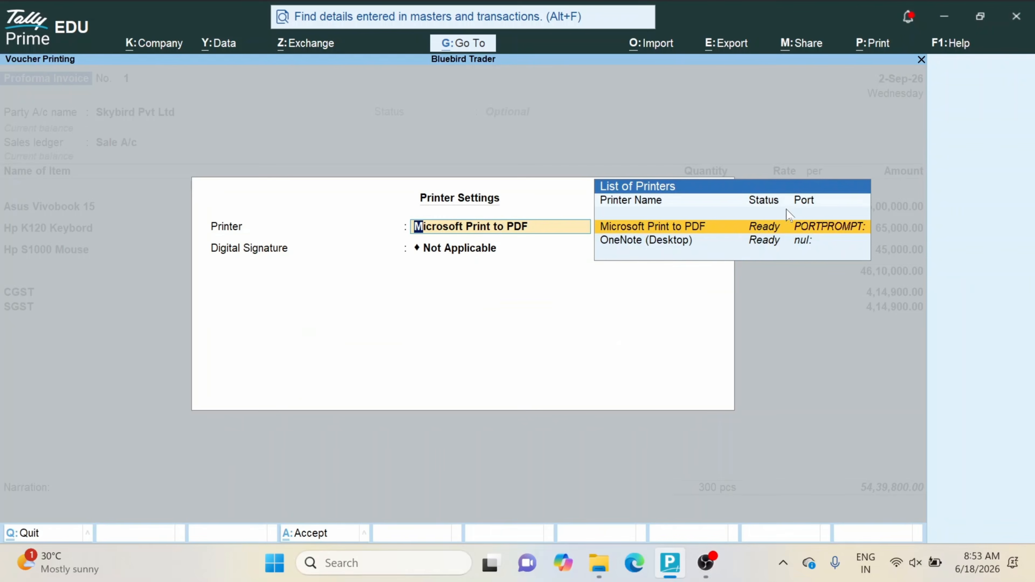
pyautogui.press('Return')
pyautogui.press('Return')
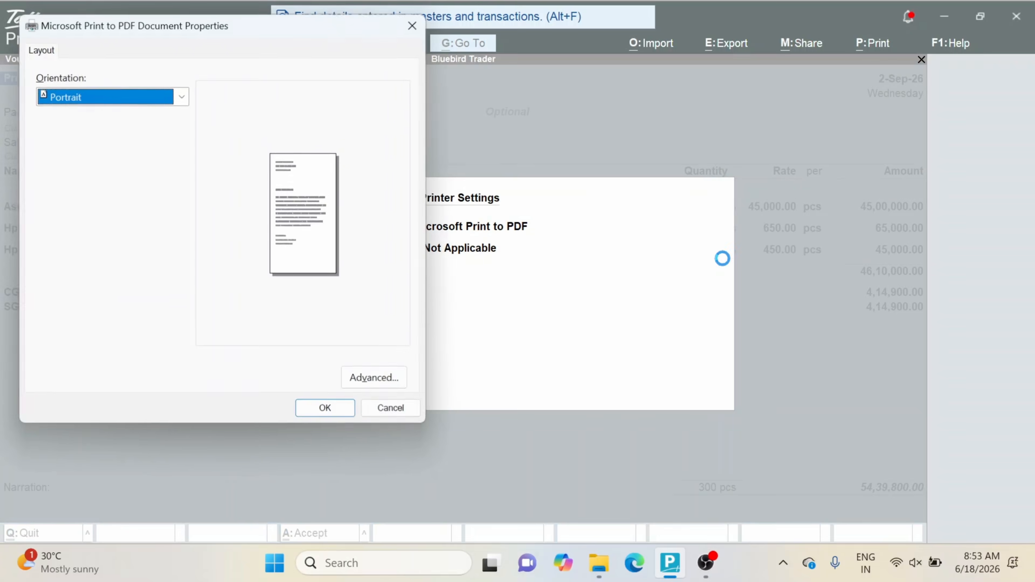
pyautogui.press('Return')
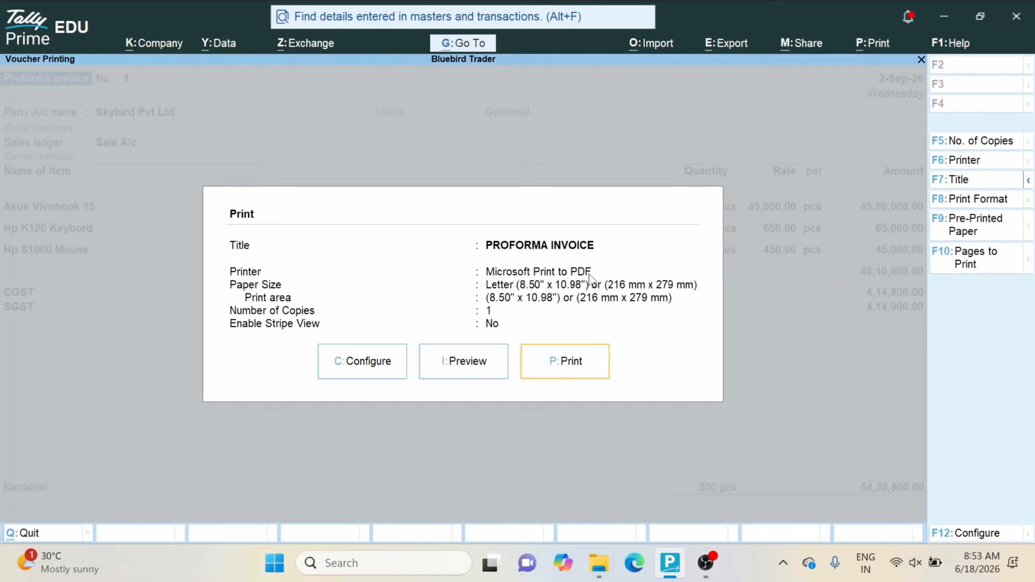
# Step: Print the invoice to a PDF named SKYBIRD PROFORMA INVOICE in the Documents folder
pyautogui.click(577, 364)
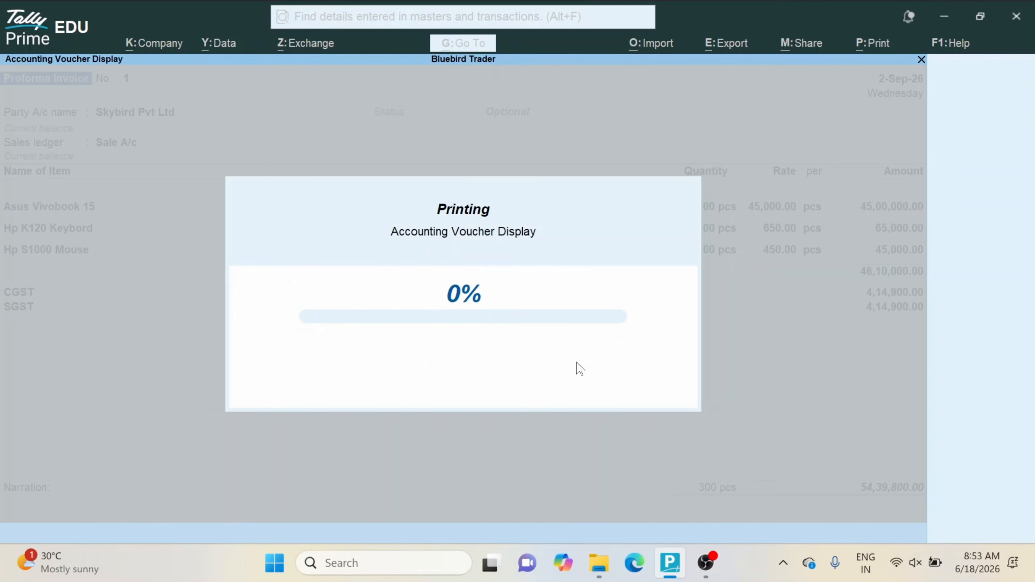
pyautogui.write('SKYBIR')
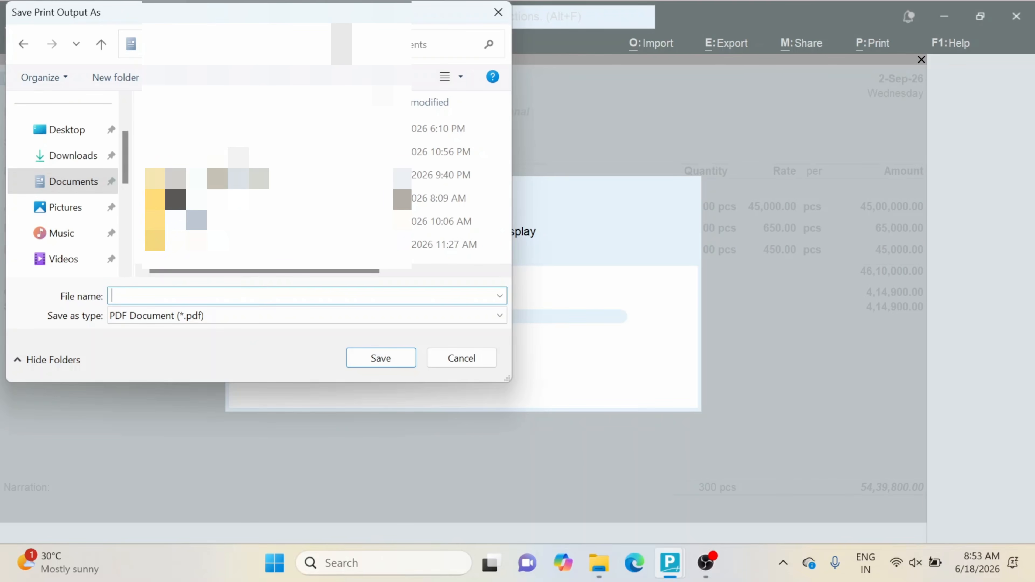
pyautogui.write('D PRO')
pyautogui.press('Return')
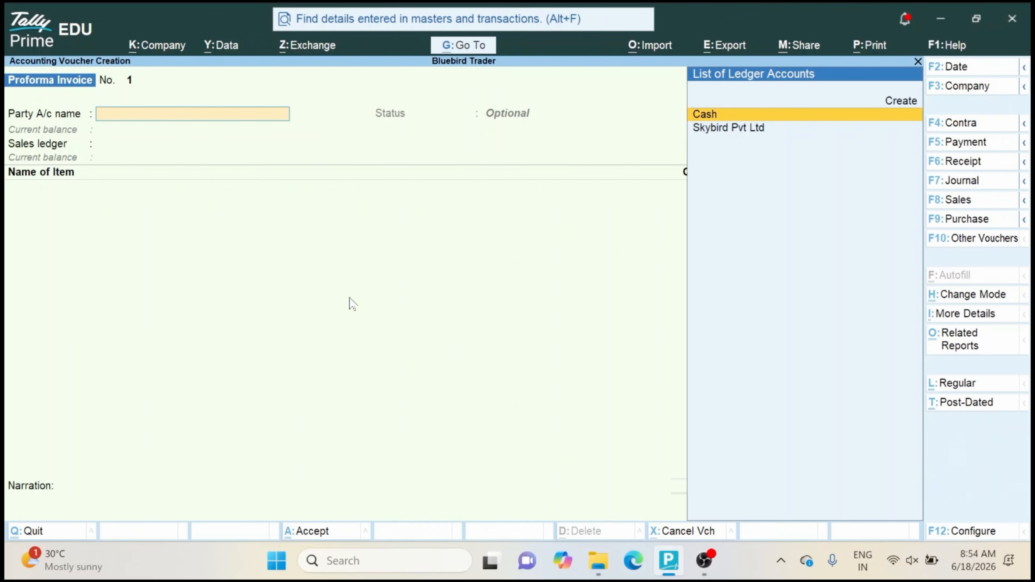
# Step: Open SKYBIRD PROFORMA INVOICE from the Documents folder in File Explorer to check it, and close the PDF
pyautogui.press('super+e')
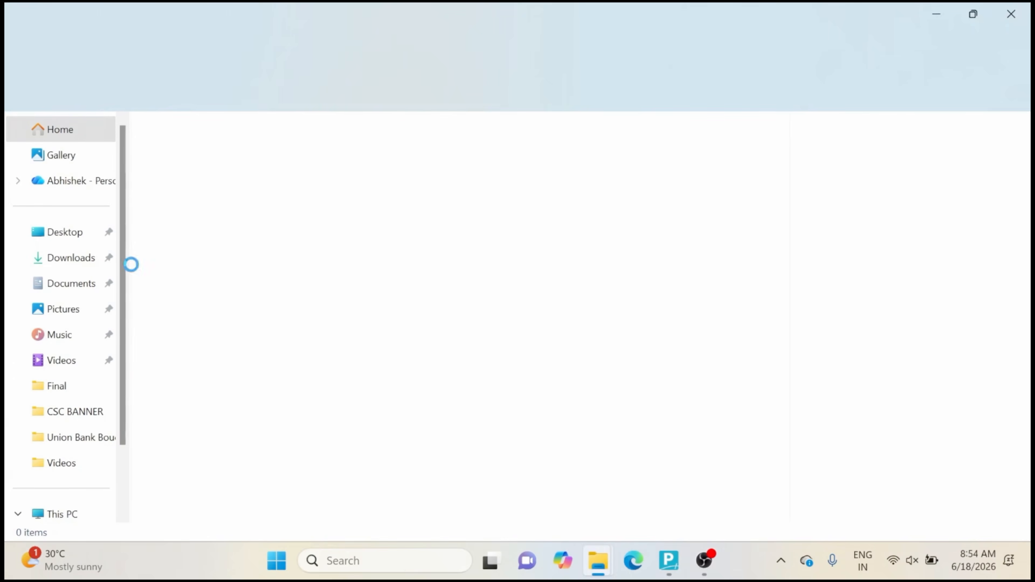
pyautogui.click(61, 284)
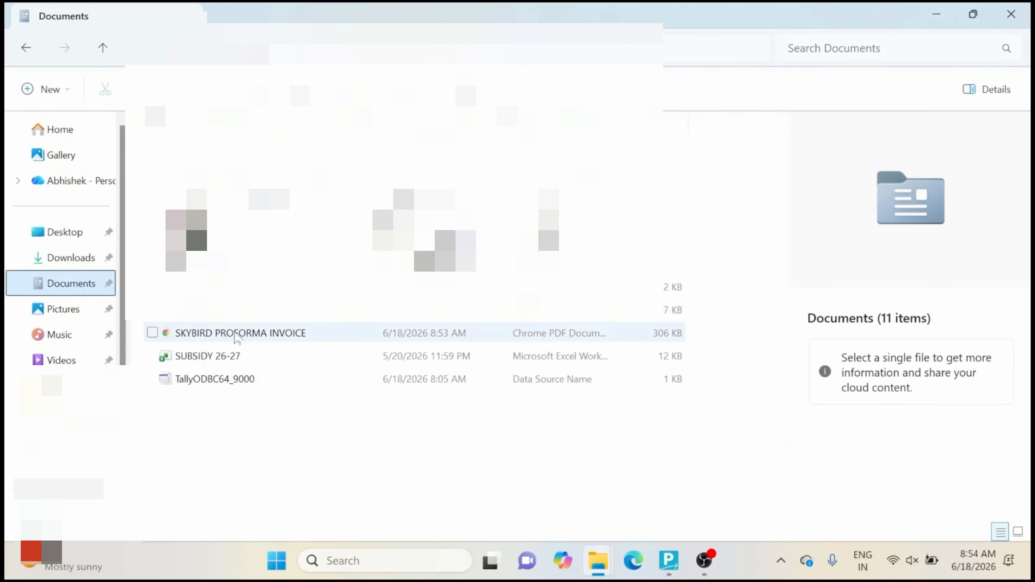
pyautogui.click(188, 335)
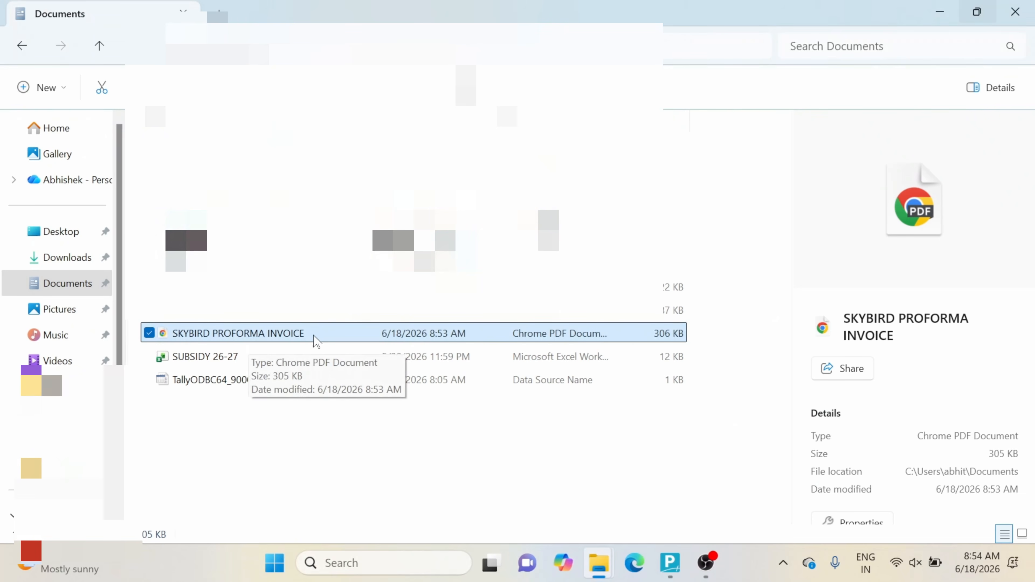
pyautogui.doubleClick(330, 337)
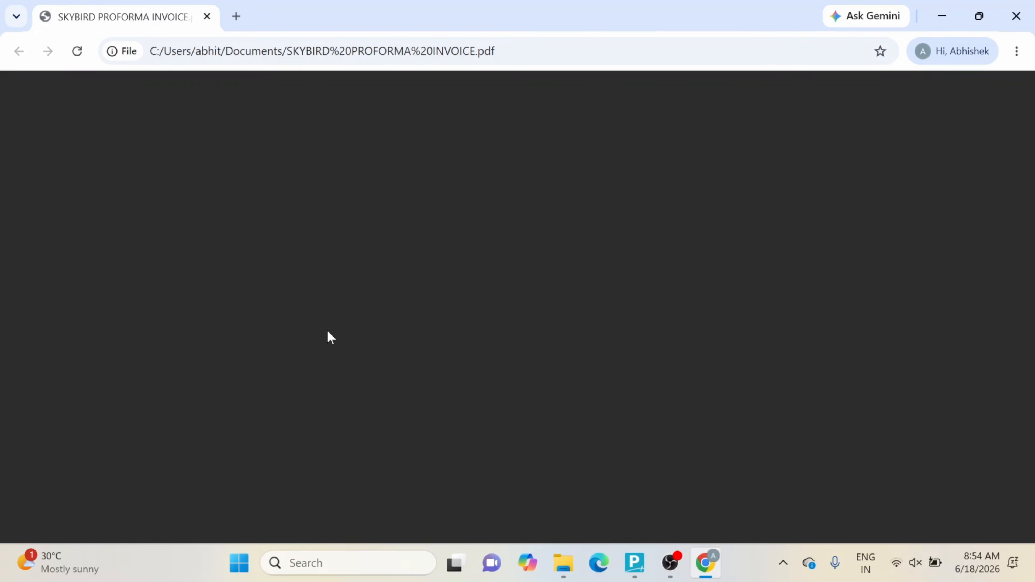
pyautogui.click(1016, 16)
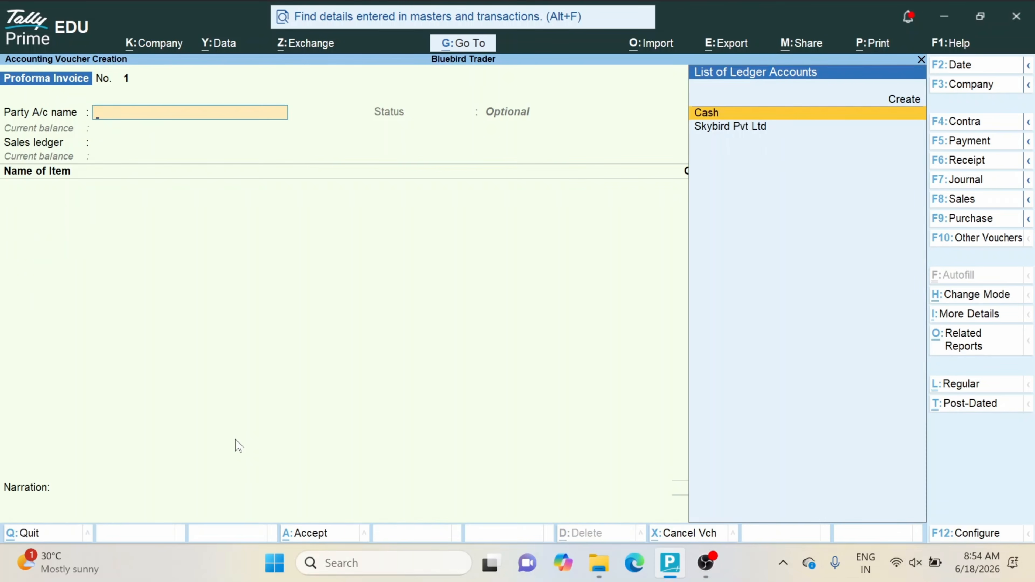
# Step: Reopen the saved Skybird Pvt Ltd proforma invoice and go through its party, item and tax entries to the narration, keeping every value
pyautogui.press('pageup')
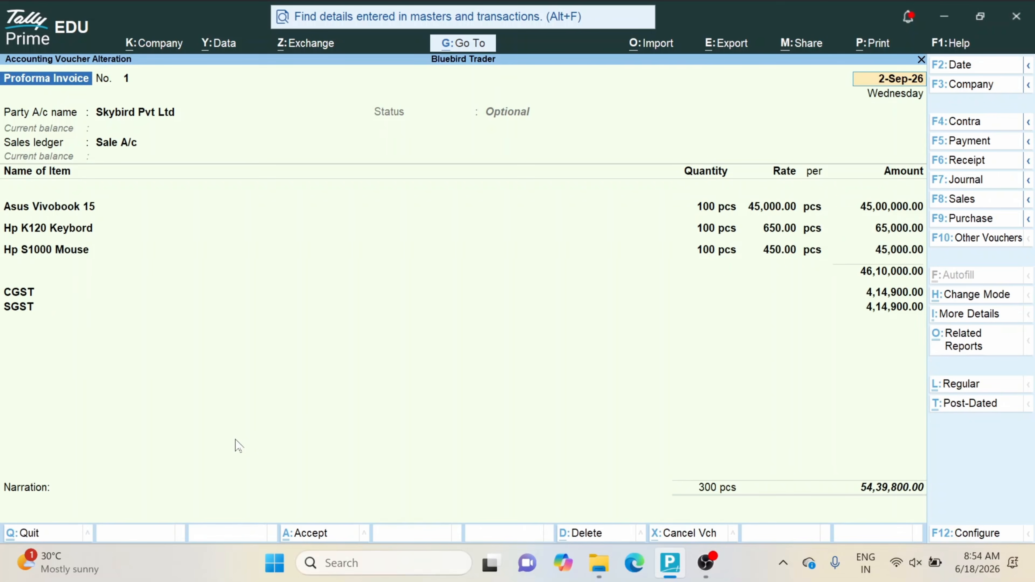
pyautogui.press('Return')
pyautogui.press('Return')
pyautogui.press('Return')
pyautogui.press('Return')
pyautogui.press('Return')
pyautogui.press('Return')
pyautogui.press('Return')
pyautogui.press('Return')
pyautogui.press('Return')
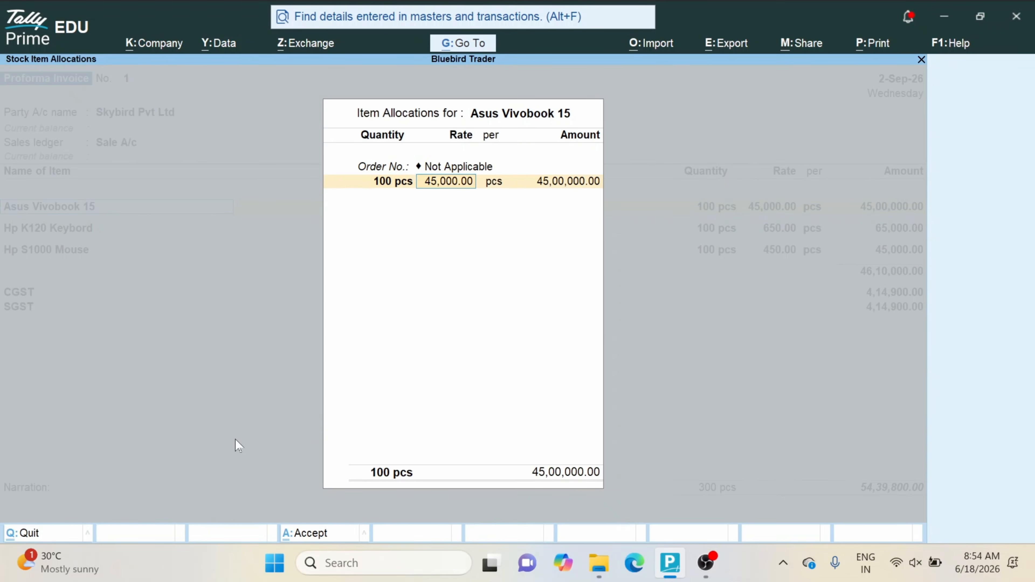
pyautogui.press('Return')
pyautogui.press('Return')
pyautogui.press('Return')
pyautogui.press('Return')
pyautogui.press('Return')
pyautogui.press('Return')
pyautogui.press('Return')
pyautogui.press('Return')
pyautogui.press('Return')
pyautogui.press('Return')
pyautogui.press('Return')
pyautogui.press('Return')
pyautogui.press('Return')
pyautogui.press('Return')
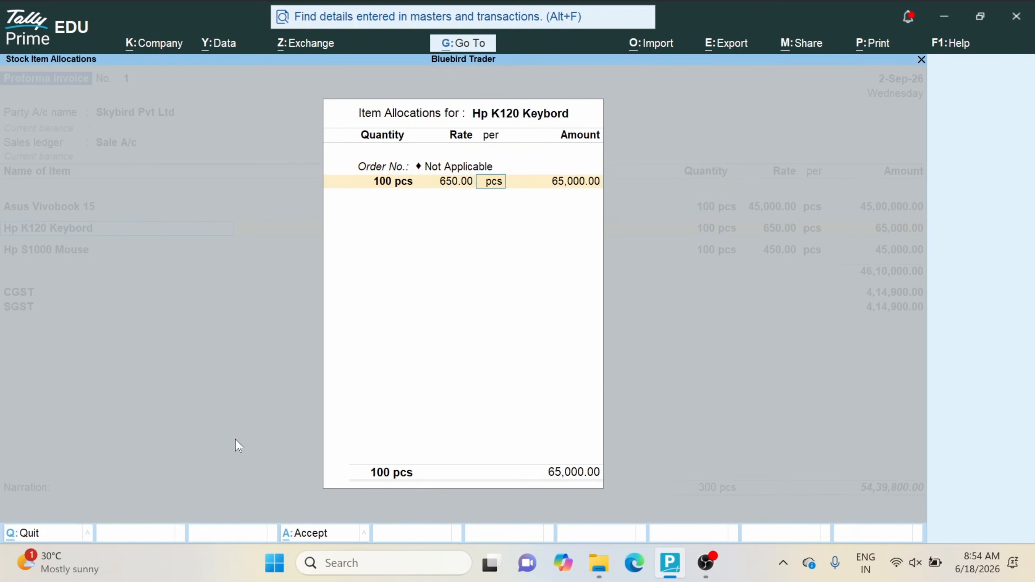
pyautogui.press('Return')
pyautogui.press('Return')
pyautogui.press('Return')
pyautogui.press('Return')
pyautogui.press('Return')
pyautogui.press('Return')
pyautogui.press('Return')
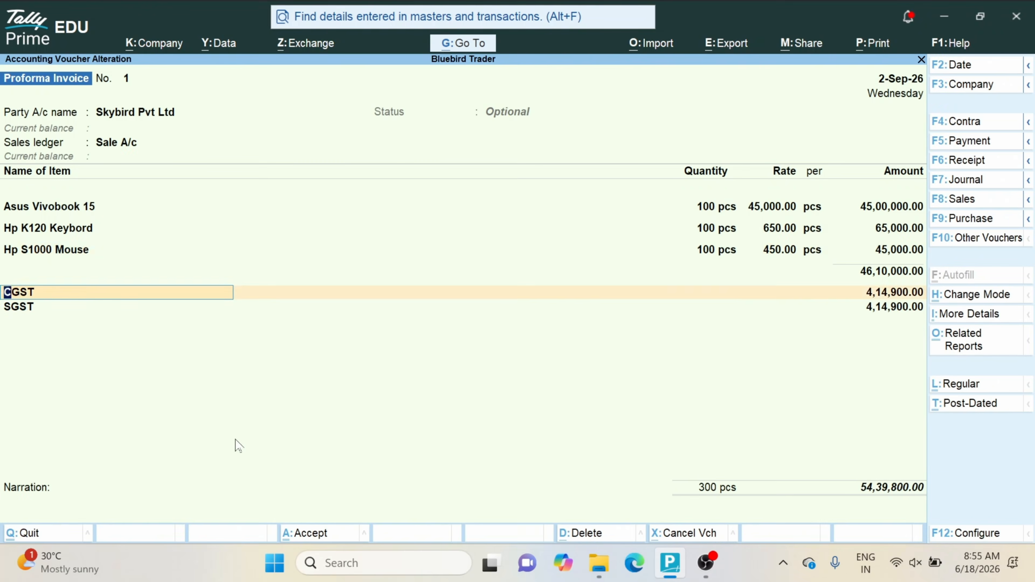
pyautogui.press('Return')
pyautogui.press('Return')
pyautogui.press('Return')
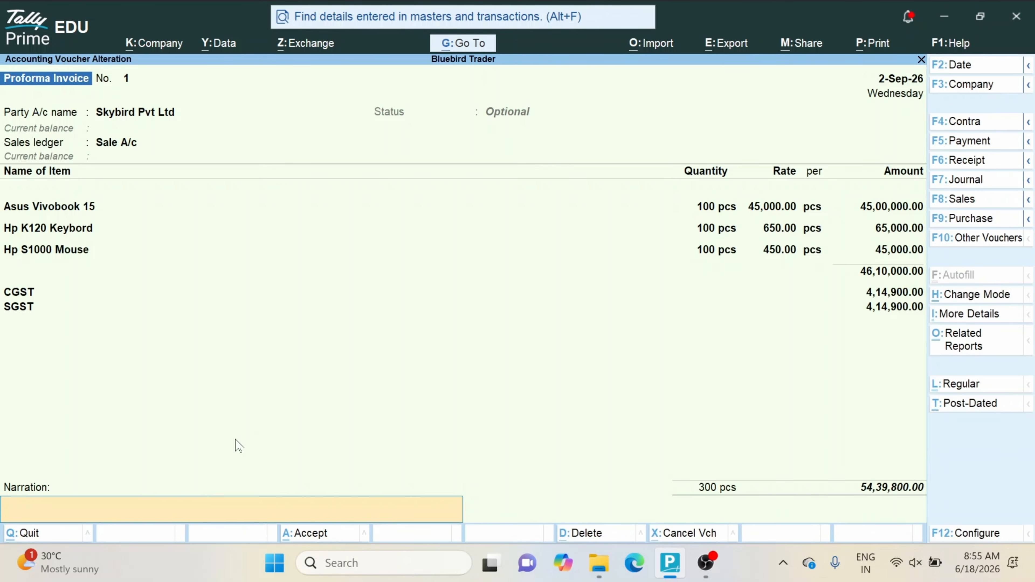
# Step: Leave the narration blank, accept the reopened proforma invoice again, and dismiss its print dialog without printing
pyautogui.press('Return')
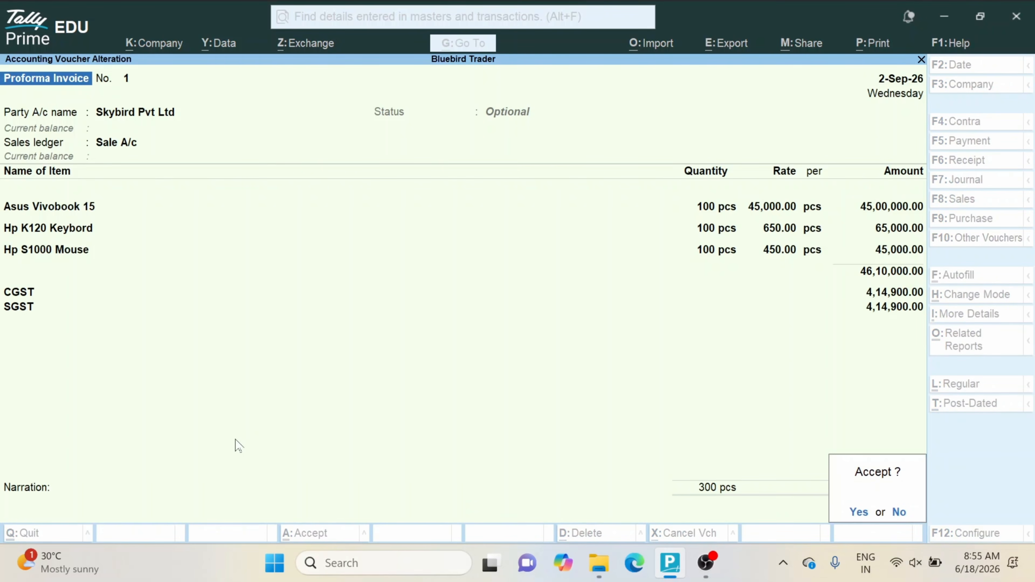
pyautogui.press('Return')
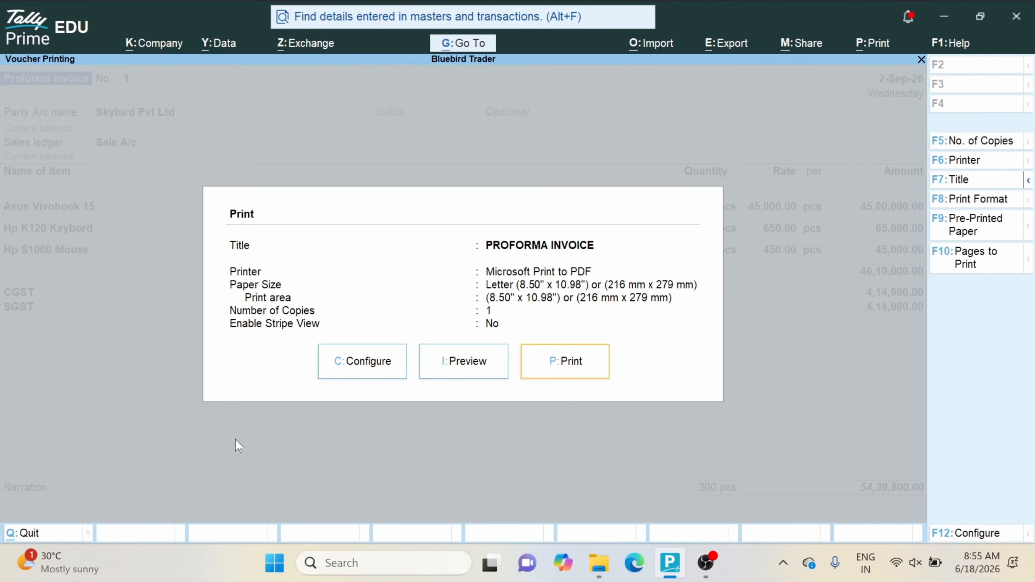
pyautogui.press('Escape')
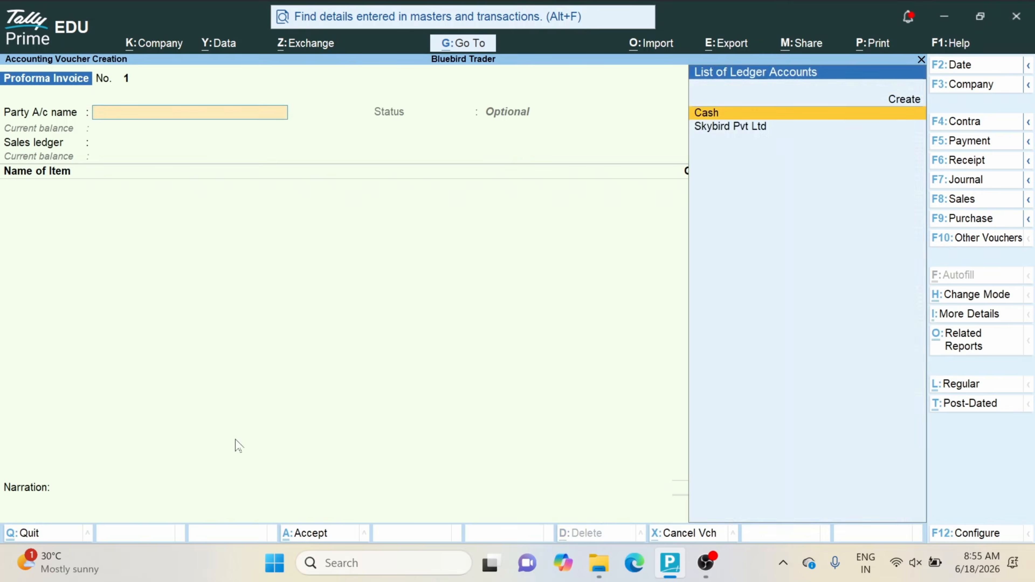